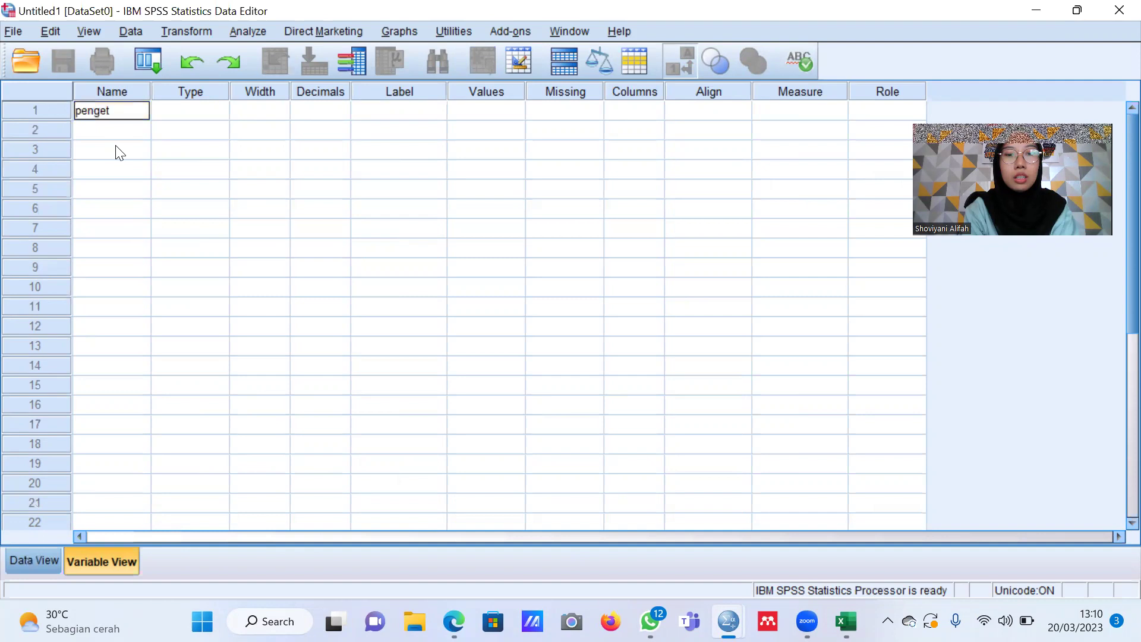
- Name the first variable pengetahuan and set its decimals to 0
{"action": "type", "text": "uan"}
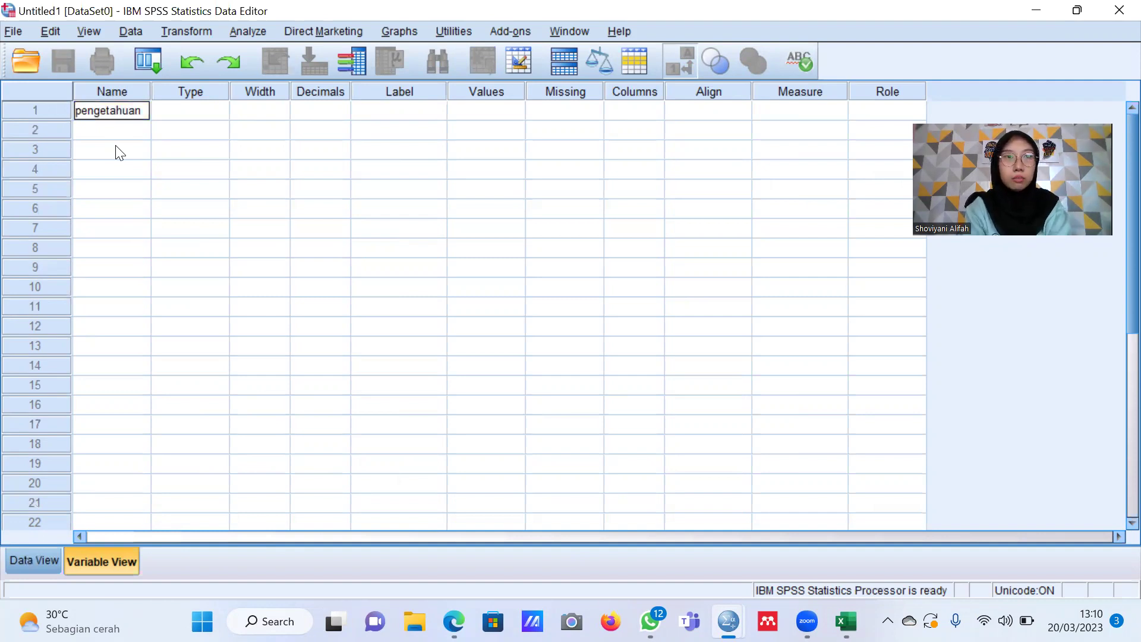
{"action": "key", "text": "Return"}
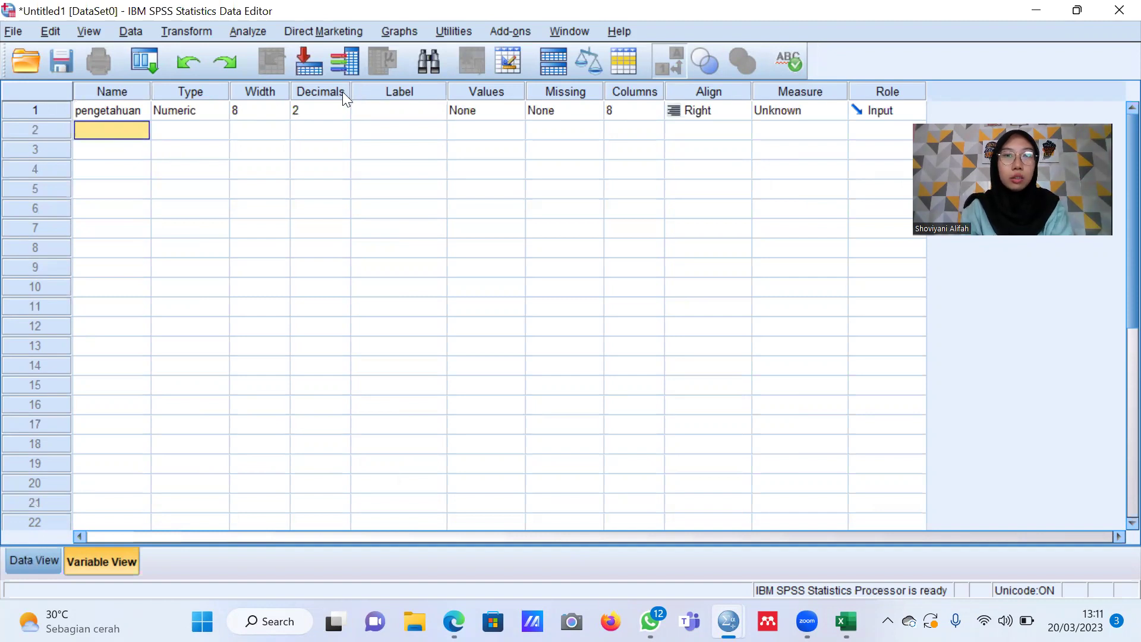
{"action": "left_click", "coordinate": [339, 109]}
{"action": "left_click", "coordinate": [343, 114]}
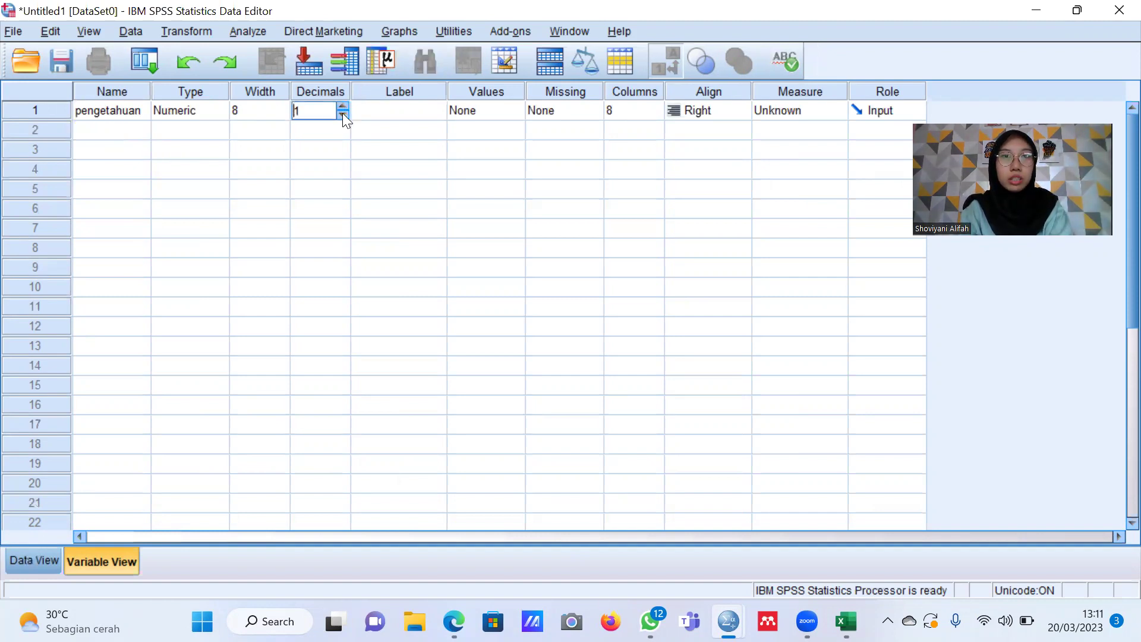
{"action": "left_click", "coordinate": [342, 114]}
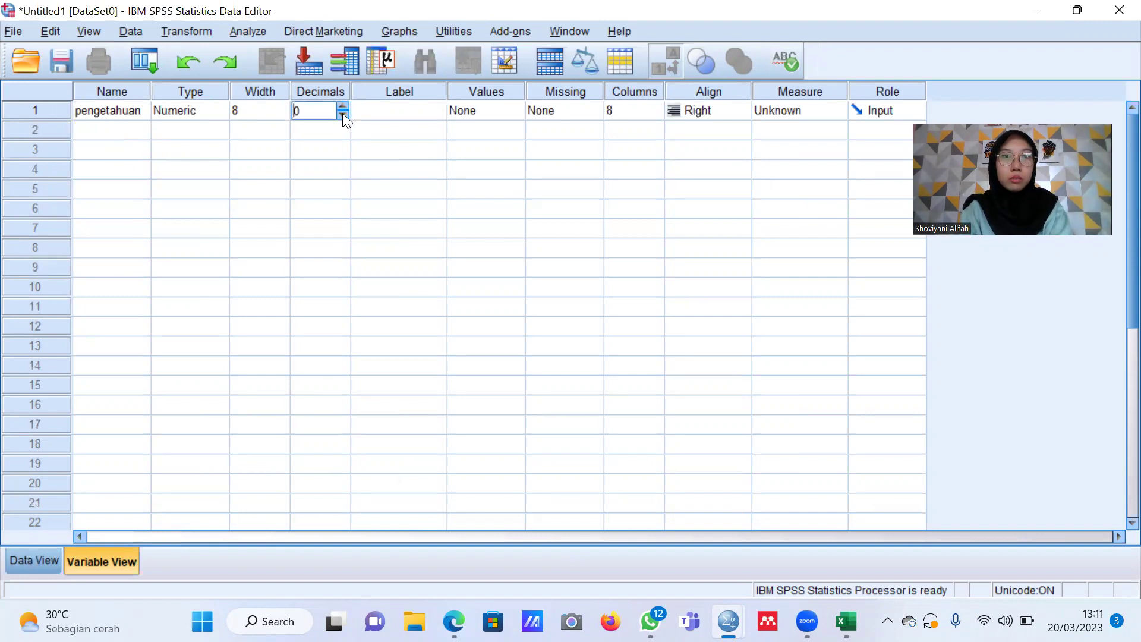
- Consult the Pengetahuan result categories in the Excel workbook and add the value label 1 = baik to the pengetahuan variable in SPSS
{"action": "left_click", "coordinate": [499, 110]}
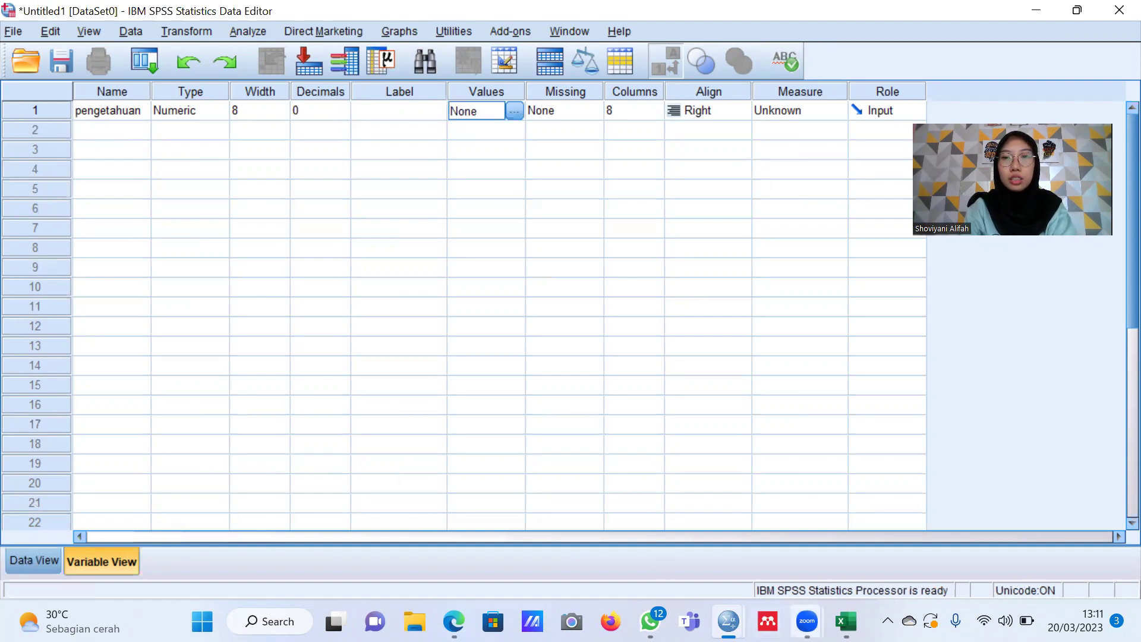
{"action": "left_click", "coordinate": [847, 621]}
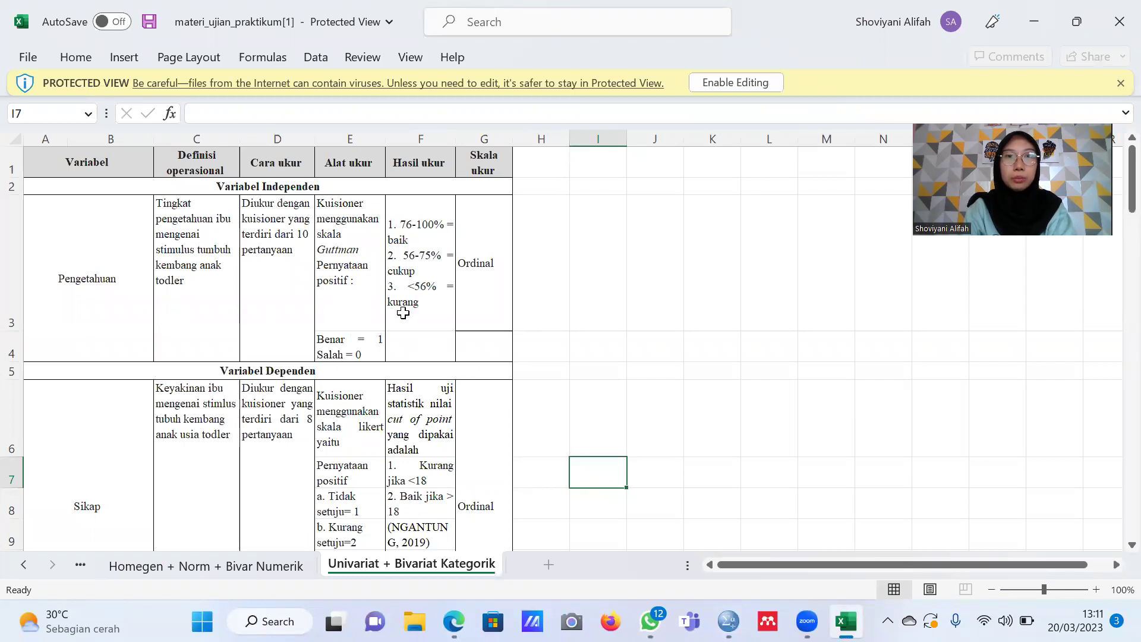
{"action": "scroll", "coordinate": [535, 360], "scroll_direction": "down", "scroll_amount": 3}
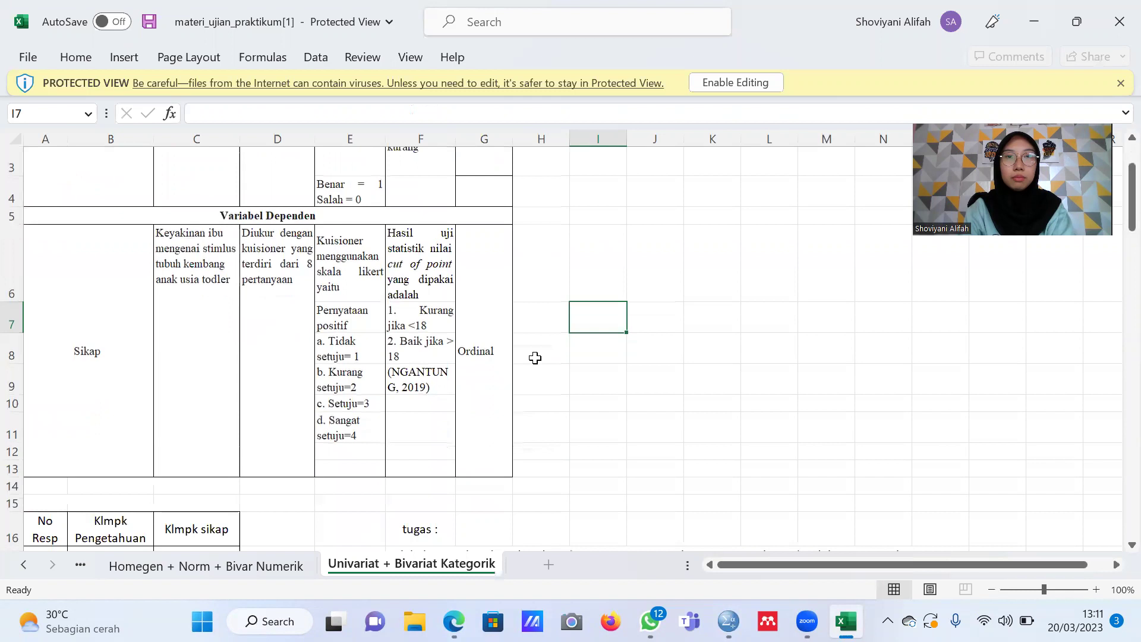
{"action": "mouse_move", "coordinate": [728, 621]}
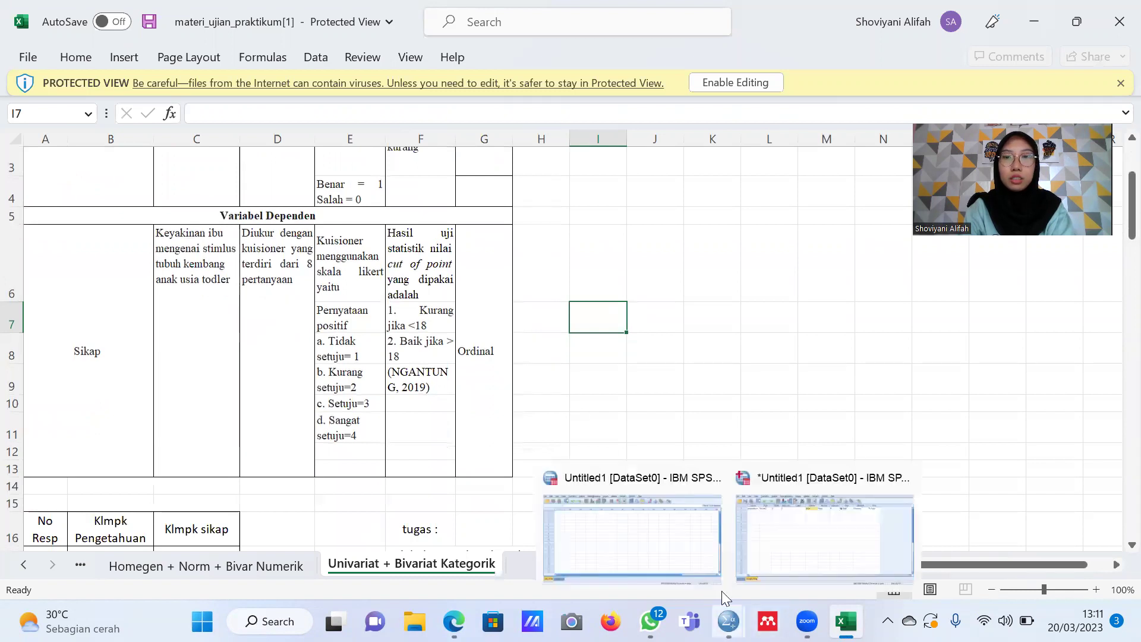
{"action": "left_click", "coordinate": [766, 540]}
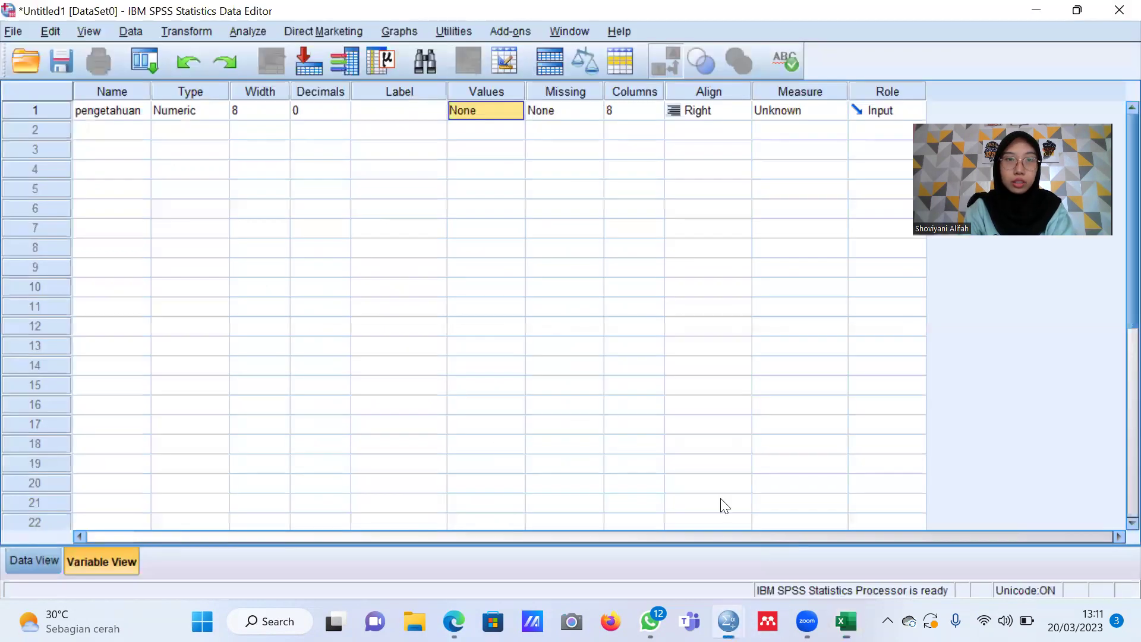
{"action": "left_click", "coordinate": [498, 112]}
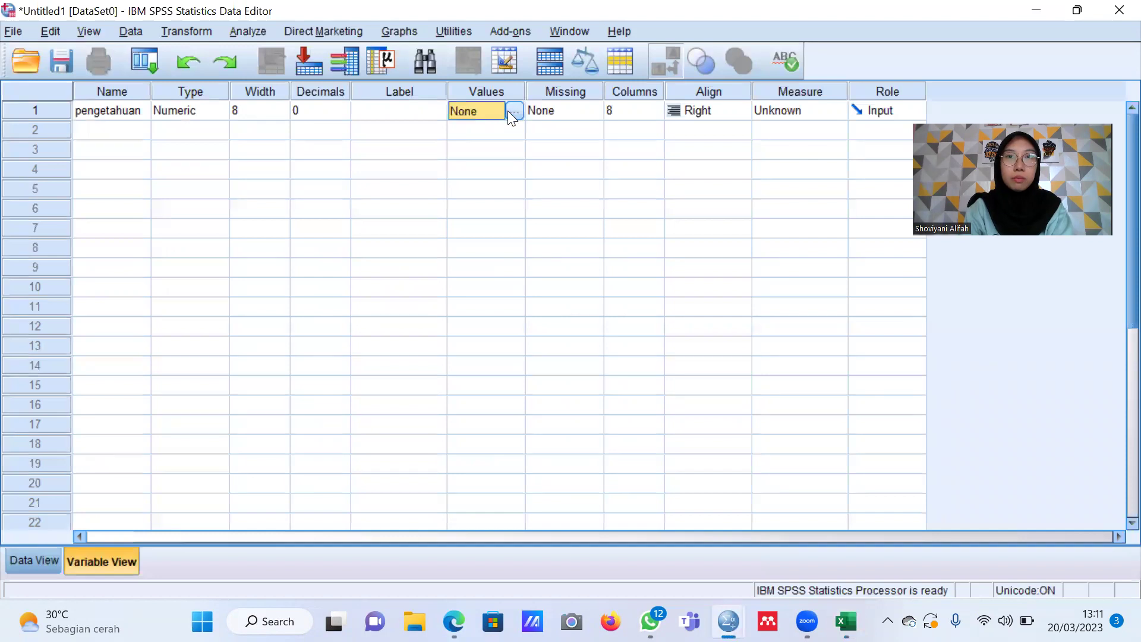
{"action": "left_click", "coordinate": [508, 111]}
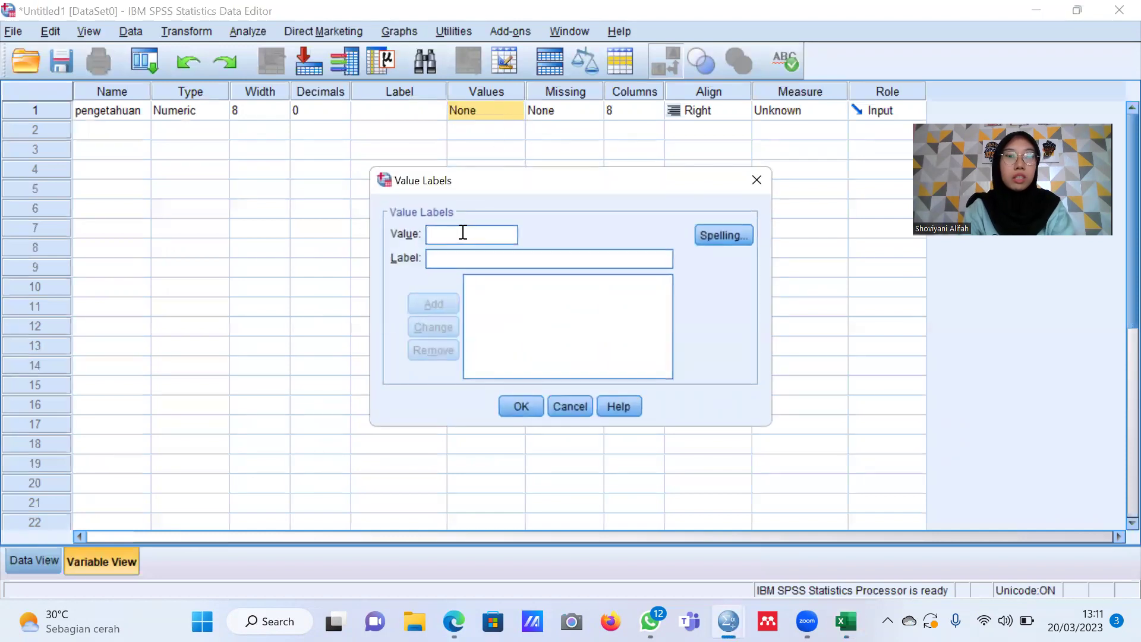
{"action": "type", "text": "1"}
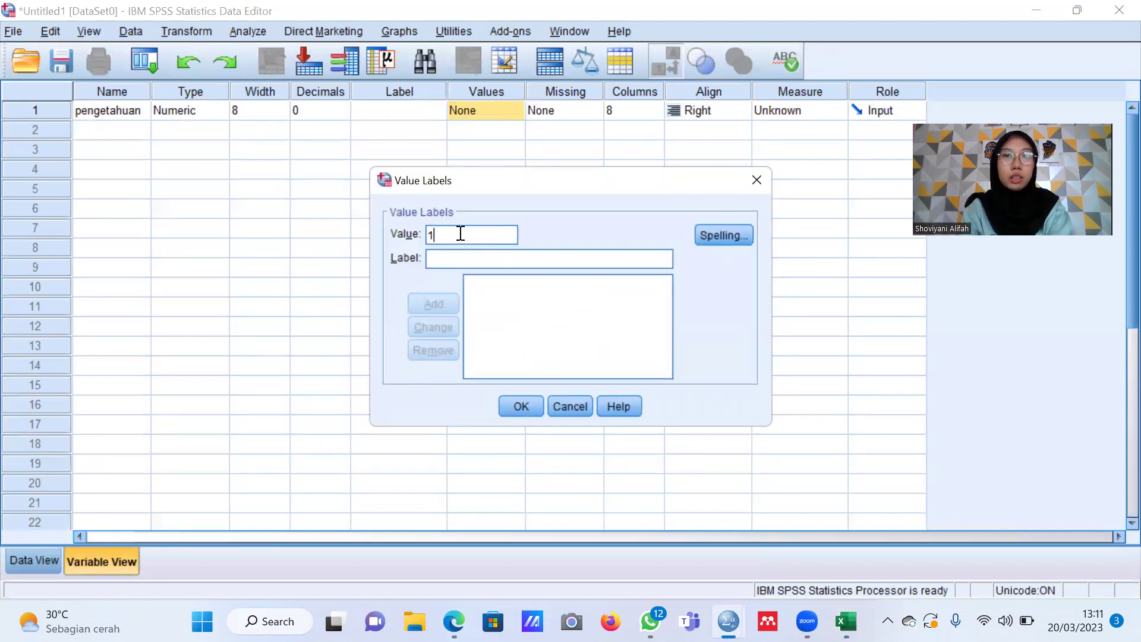
{"action": "left_click", "coordinate": [445, 259]}
{"action": "type", "text": "baik"}
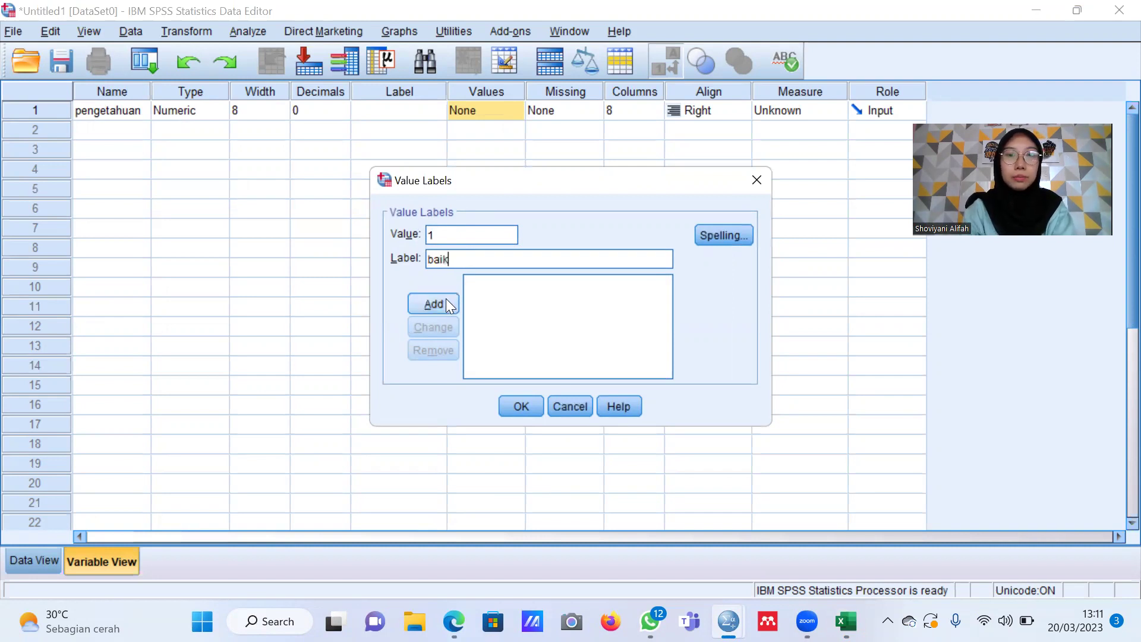
{"action": "left_click", "coordinate": [445, 301]}
- Add the value labels 2 = cukup and 3 = kurang to pengetahuan and apply them
{"action": "type", "text": "2"}
{"action": "left_click", "coordinate": [437, 259]}
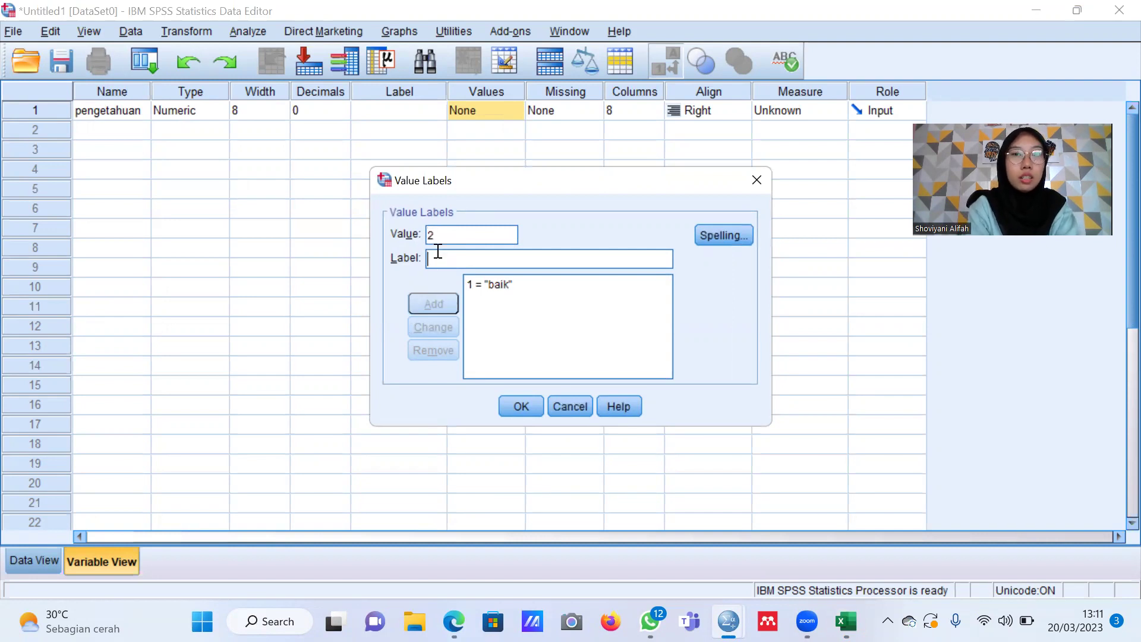
{"action": "type", "text": "cukup"}
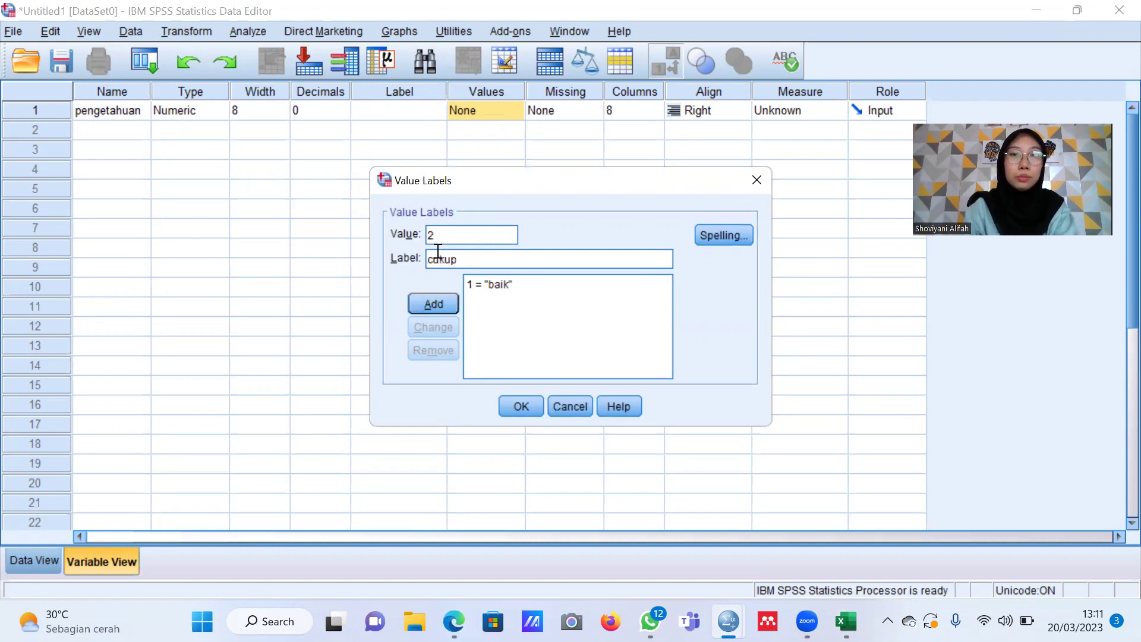
{"action": "left_click", "coordinate": [449, 310]}
{"action": "left_click", "coordinate": [440, 237]}
{"action": "type", "text": "3"}
{"action": "left_click", "coordinate": [441, 257]}
{"action": "type", "text": "kurang"}
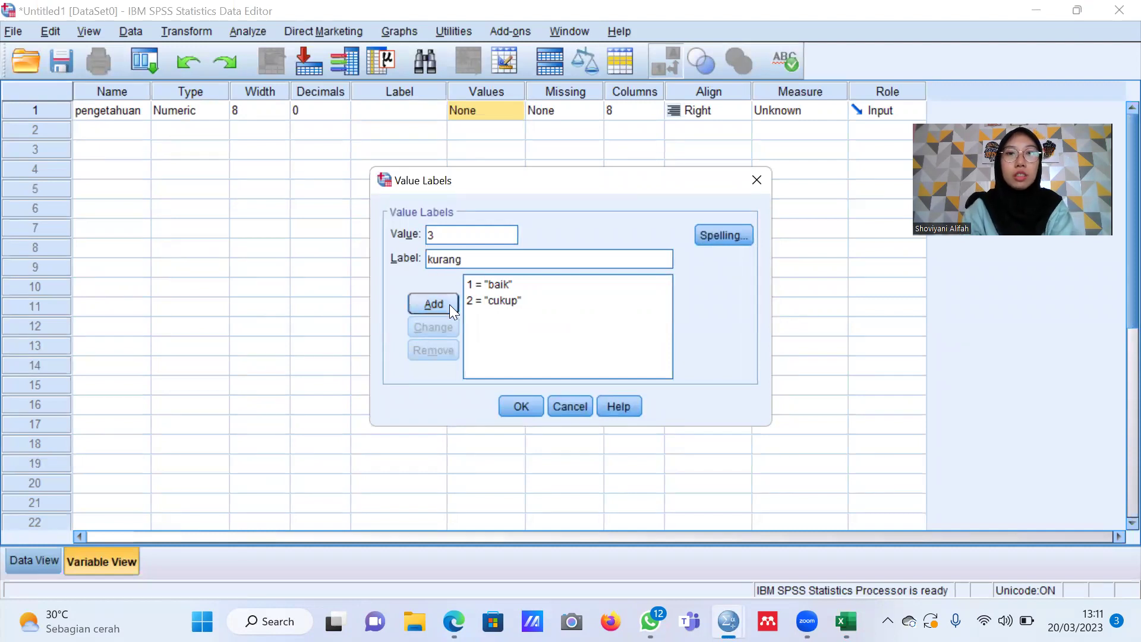
{"action": "left_click", "coordinate": [450, 304]}
{"action": "left_click", "coordinate": [518, 407]}
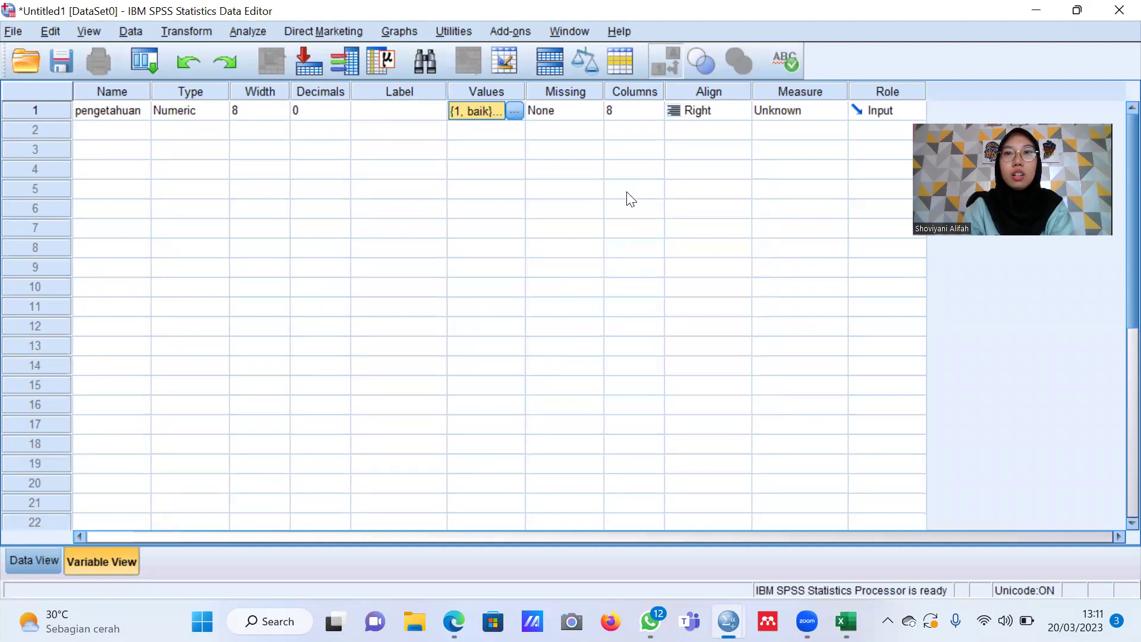
- Set the pengetahuan variable's measurement level to Ordinal and show the data sheet
{"action": "left_click", "coordinate": [808, 112]}
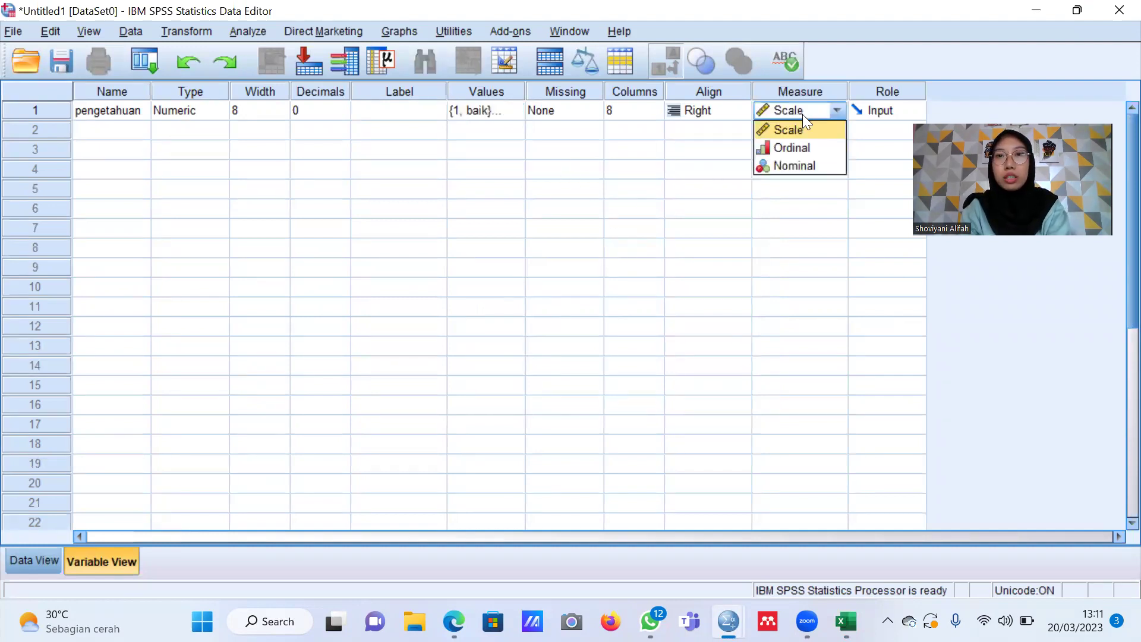
{"action": "left_click", "coordinate": [800, 148]}
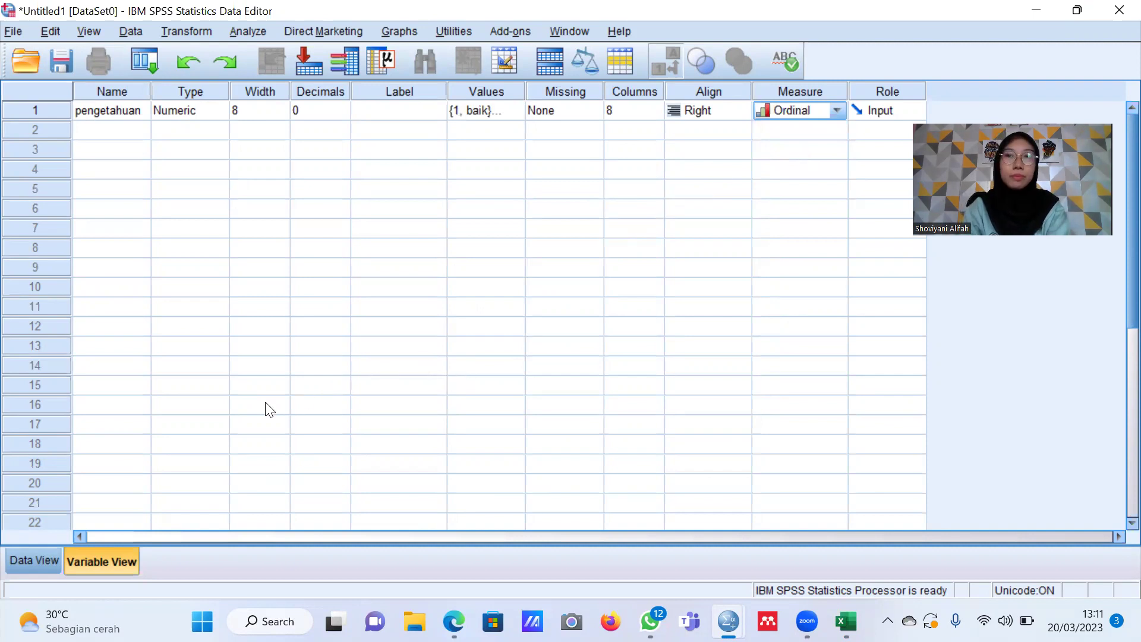
{"action": "left_click", "coordinate": [38, 560]}
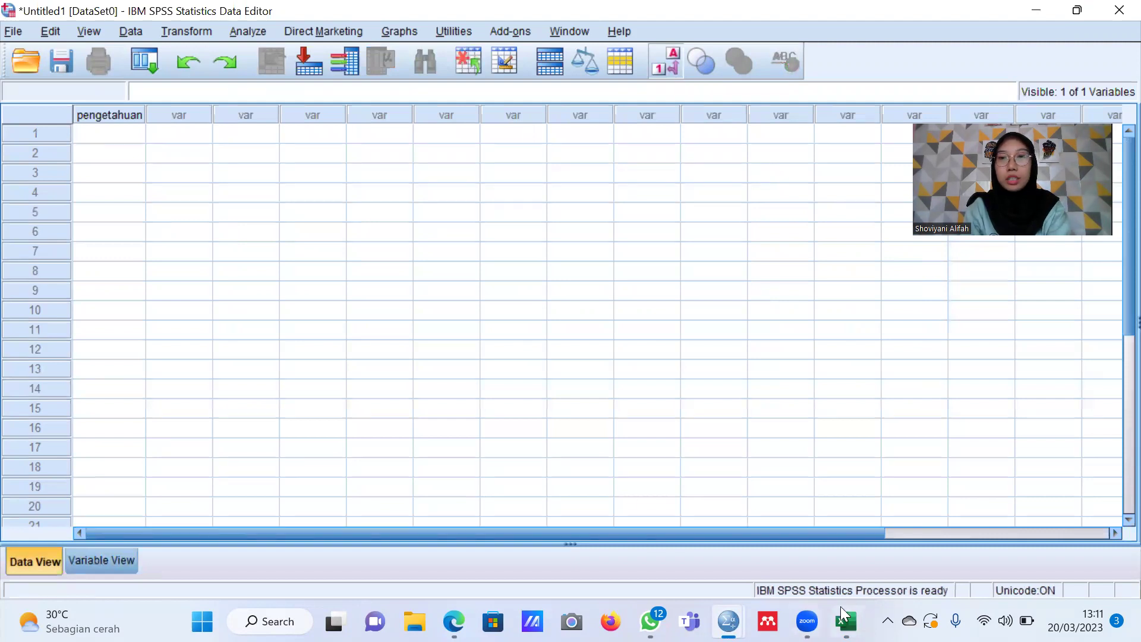
- Switch to the Excel workbook and copy the Klmpk Pengetahuan values of all respondents, cells B17 to B116
{"action": "key", "text": "alt+Tab"}
{"action": "scroll", "coordinate": [267, 346], "scroll_direction": "down", "scroll_amount": 5}
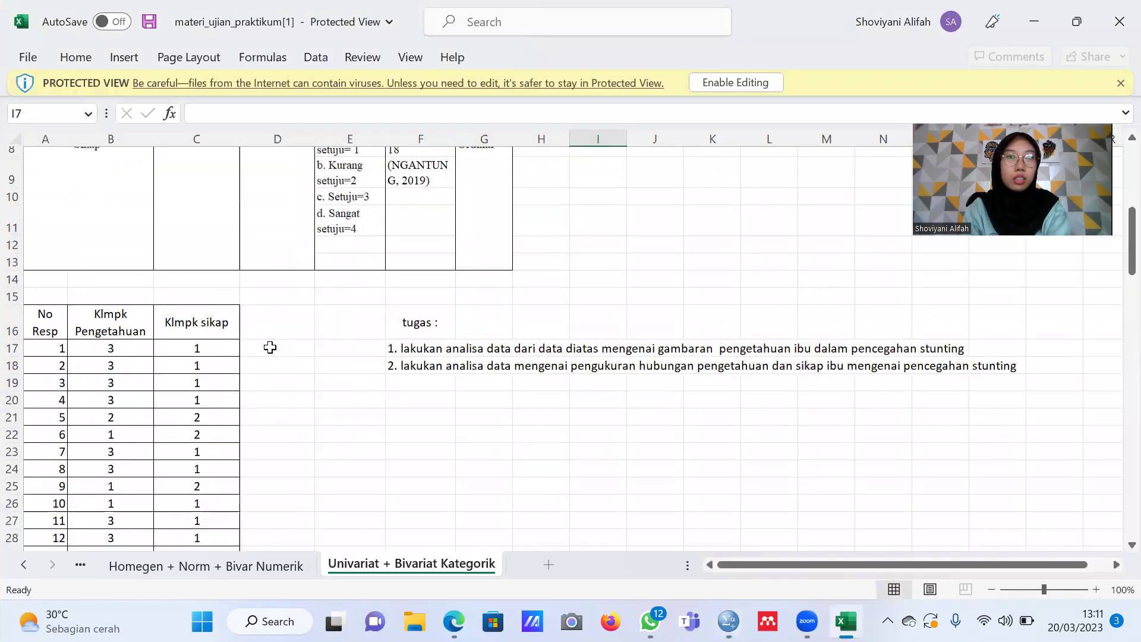
{"action": "scroll", "coordinate": [115, 184], "scroll_direction": "up", "scroll_amount": 1}
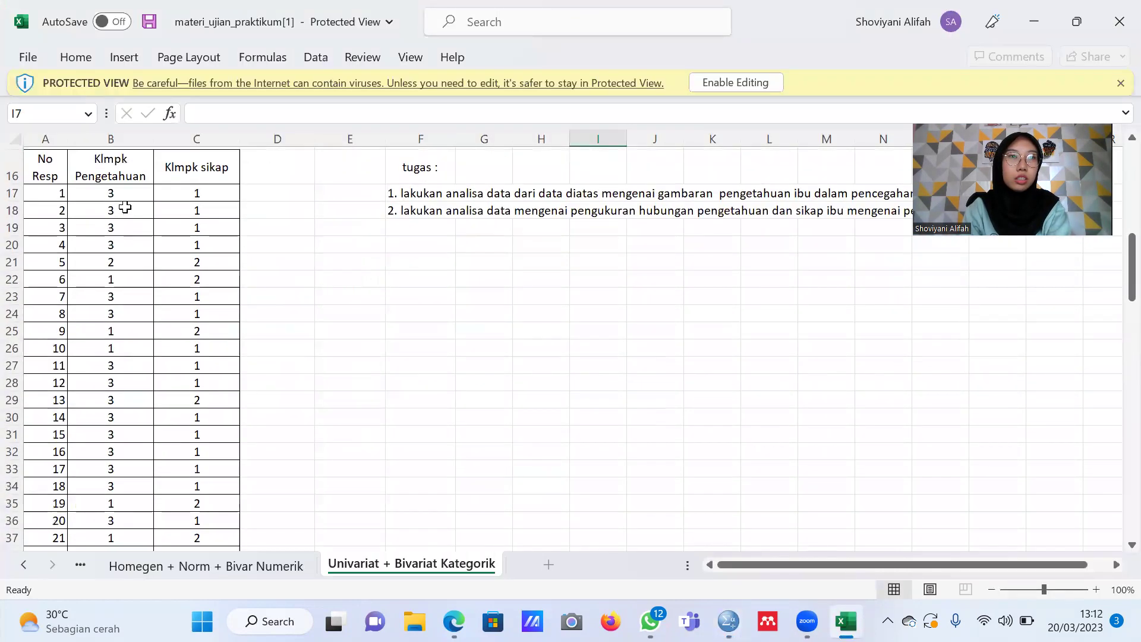
{"action": "left_click_drag", "start_coordinate": [125, 197], "coordinate": [121, 517]}
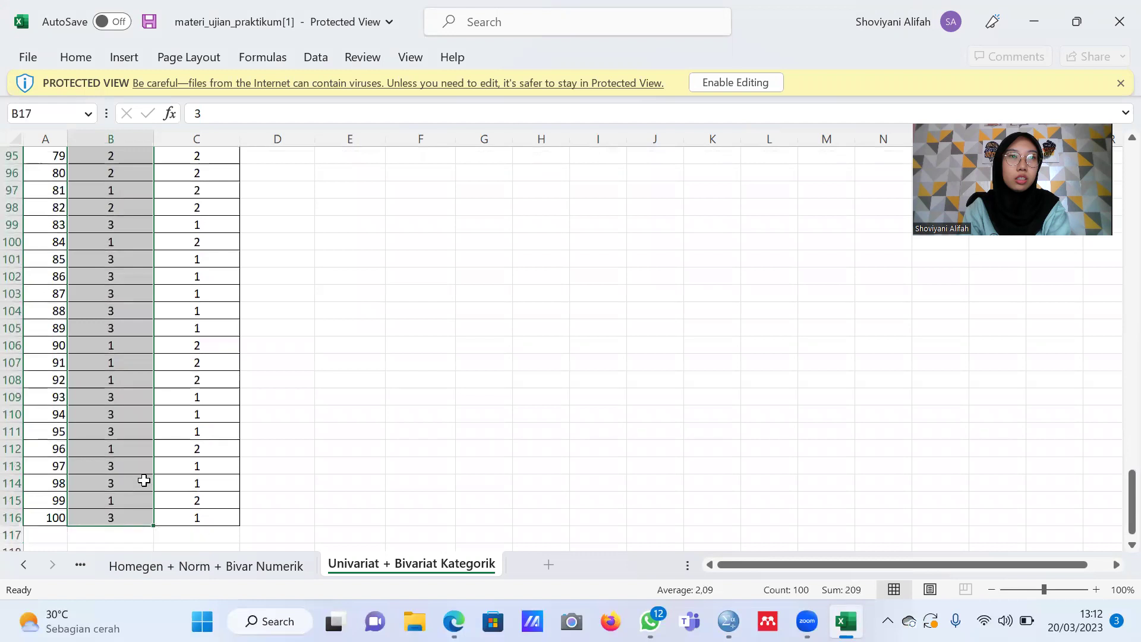
{"action": "right_click", "coordinate": [134, 480]}
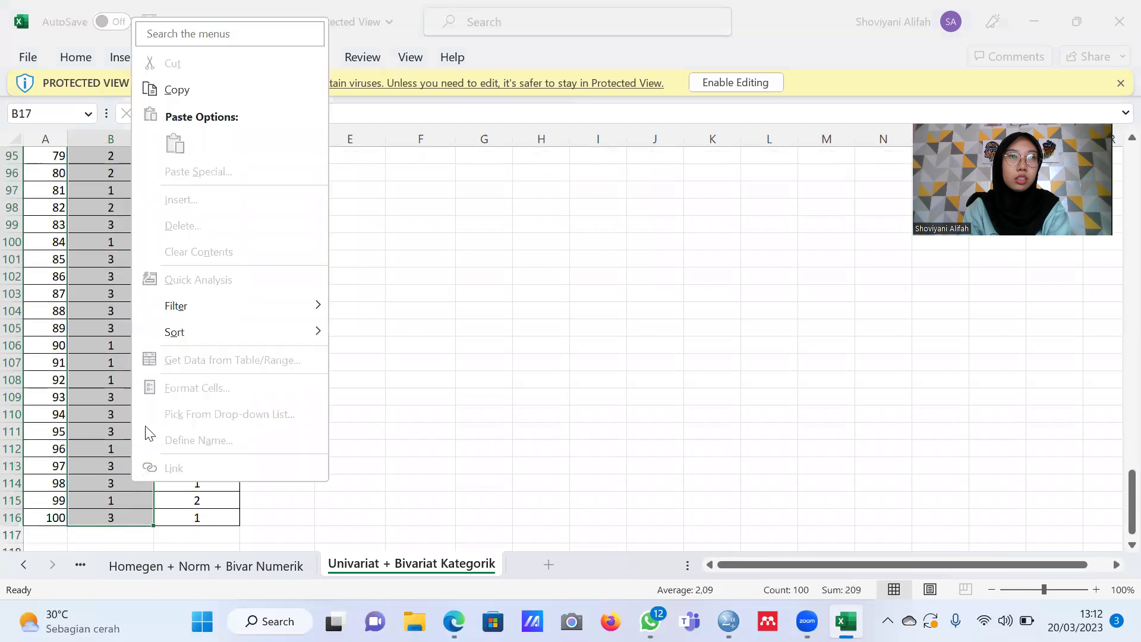
{"action": "left_click", "coordinate": [178, 91]}
- Switch back to SPSS and paste the copied values into the pengetahuan column starting at row 1
{"action": "mouse_move", "coordinate": [728, 621]}
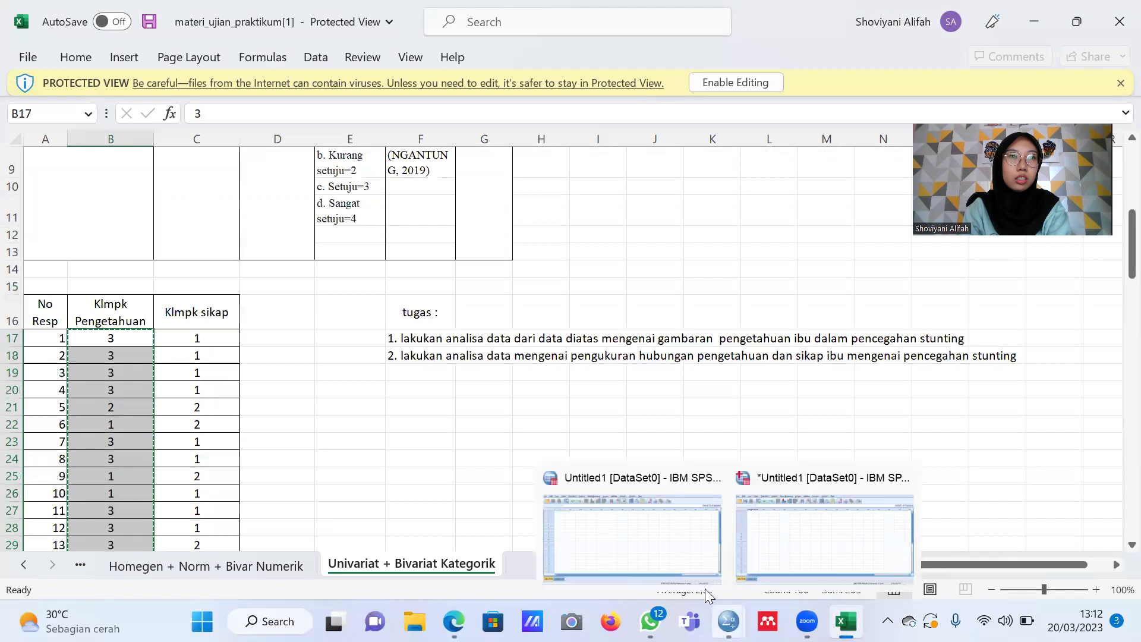
{"action": "left_click", "coordinate": [748, 547]}
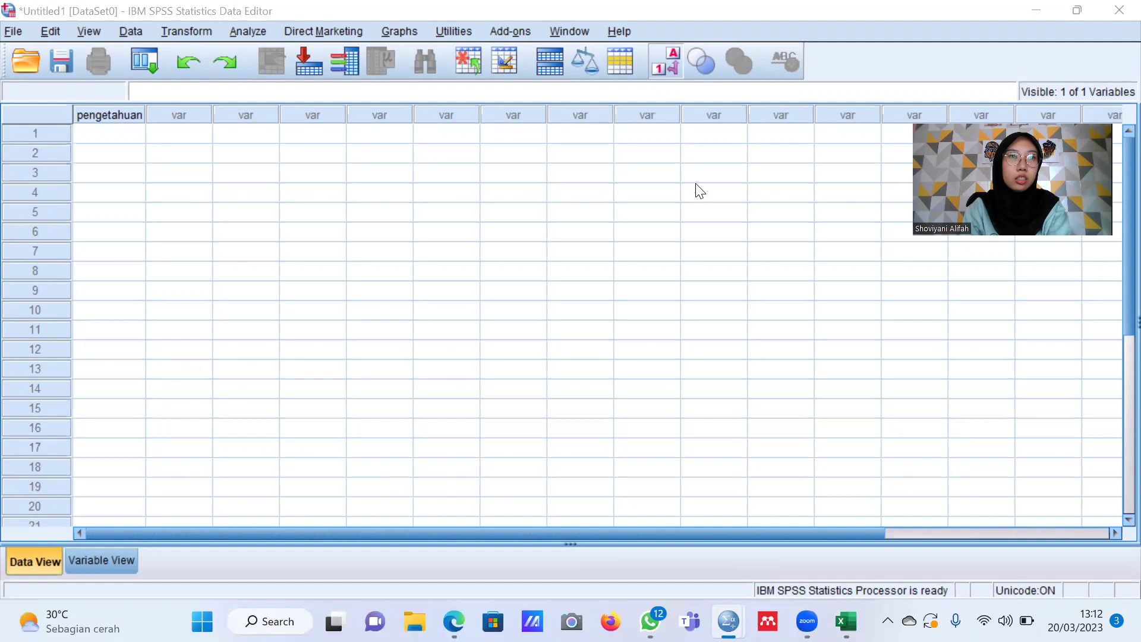
{"action": "left_click", "coordinate": [124, 141]}
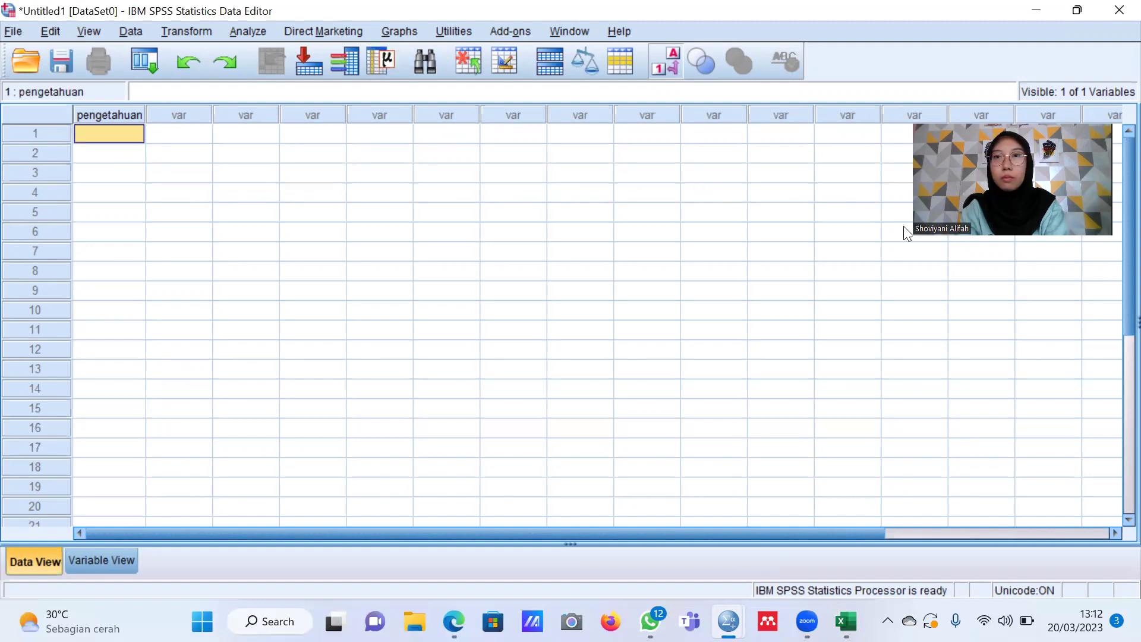
{"action": "right_click", "coordinate": [132, 128]}
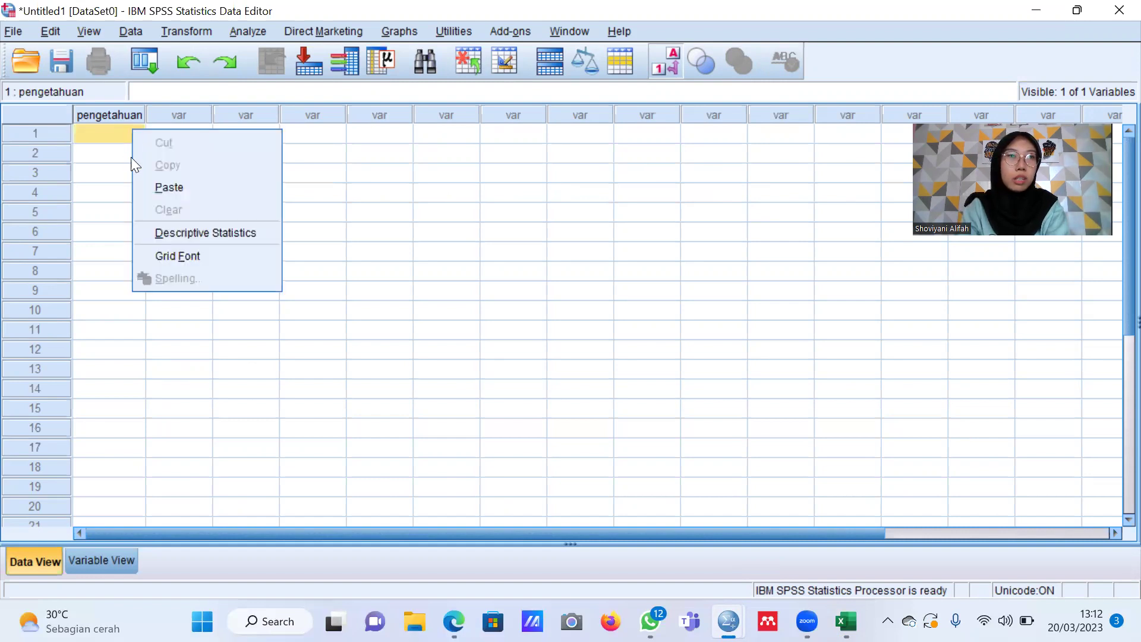
{"action": "left_click", "coordinate": [168, 188]}
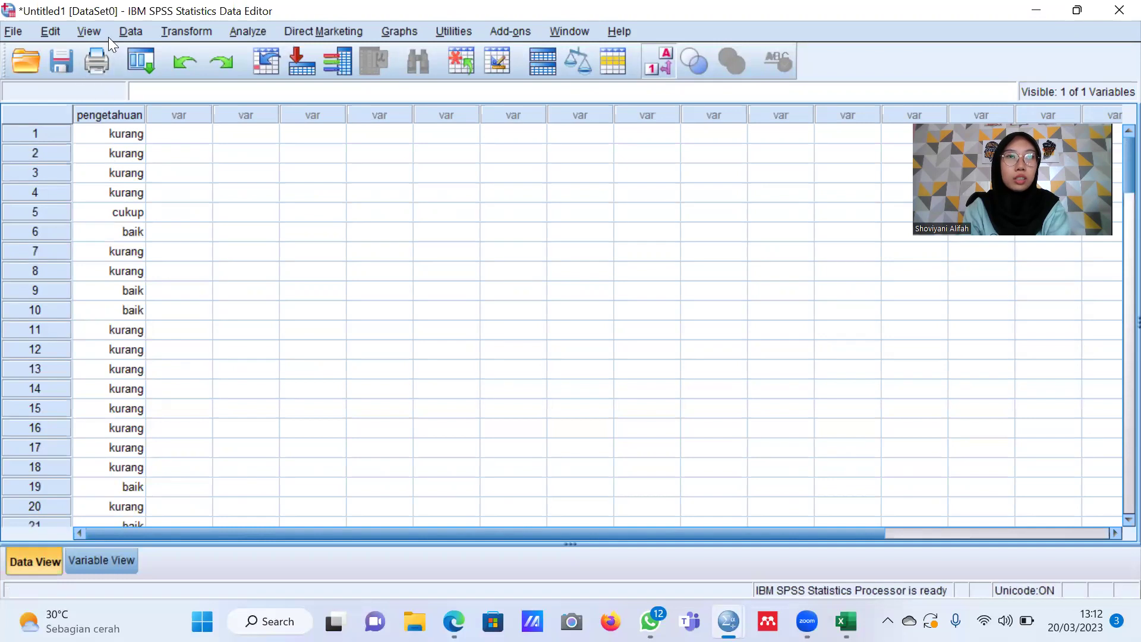
- Turn off the display of value labels to show the numeric codes, and turn the labels back on
{"action": "left_click", "coordinate": [95, 30]}
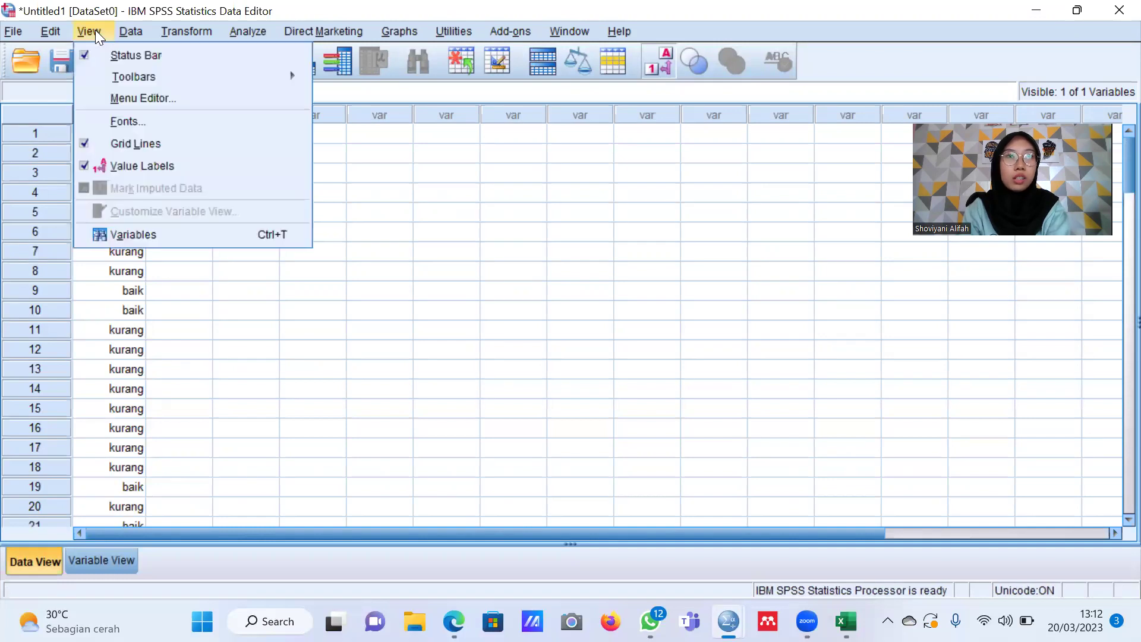
{"action": "left_click", "coordinate": [83, 166]}
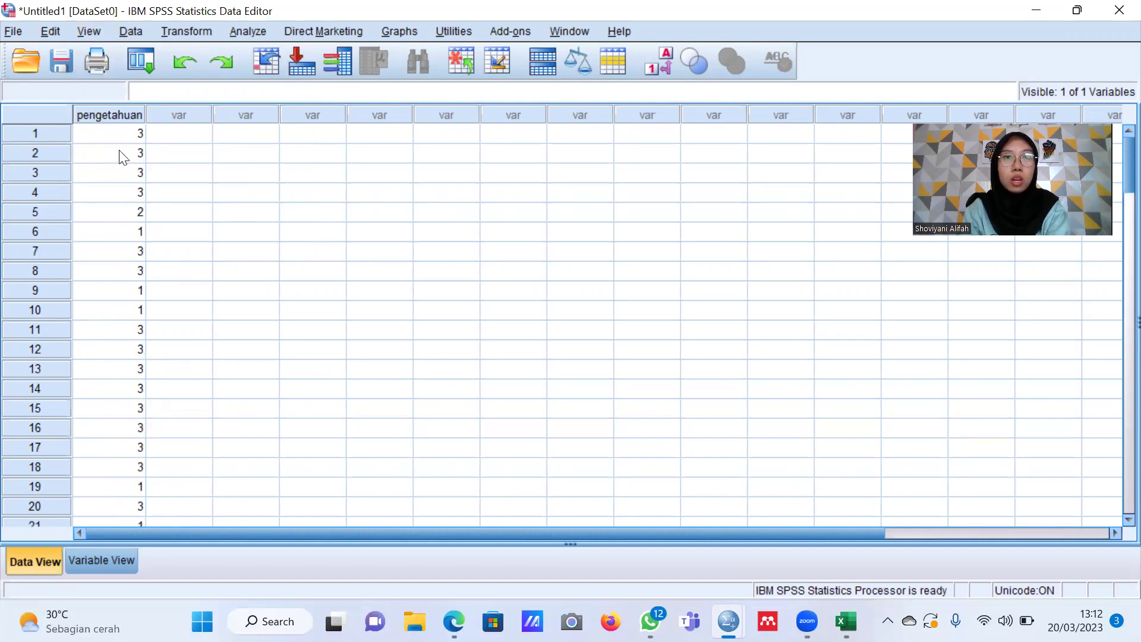
{"action": "left_click", "coordinate": [98, 30]}
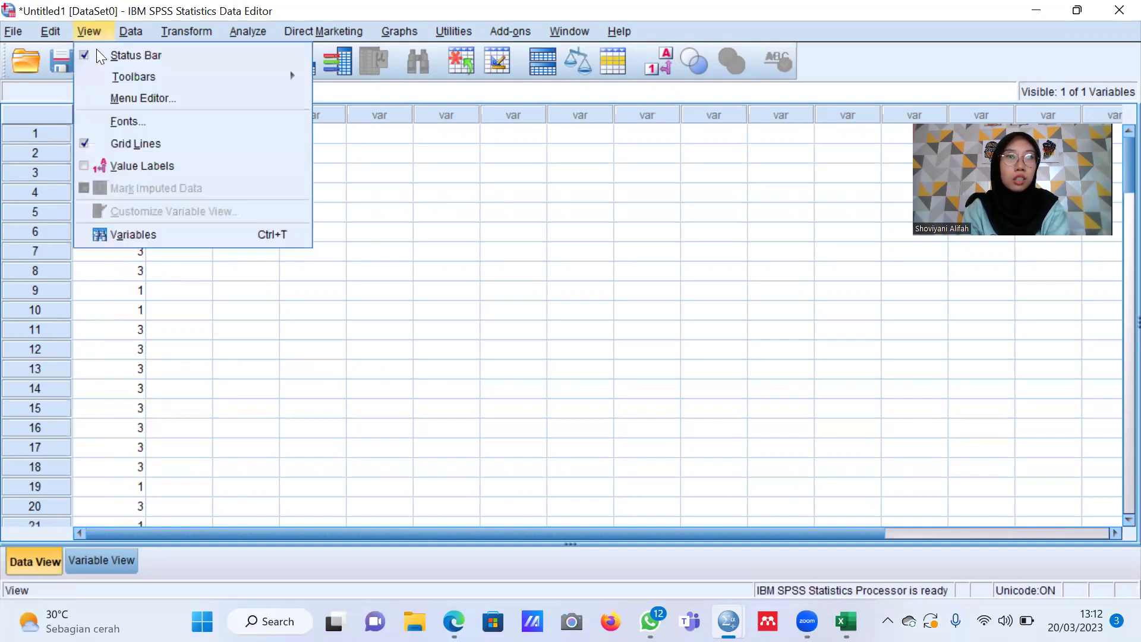
{"action": "left_click", "coordinate": [82, 166]}
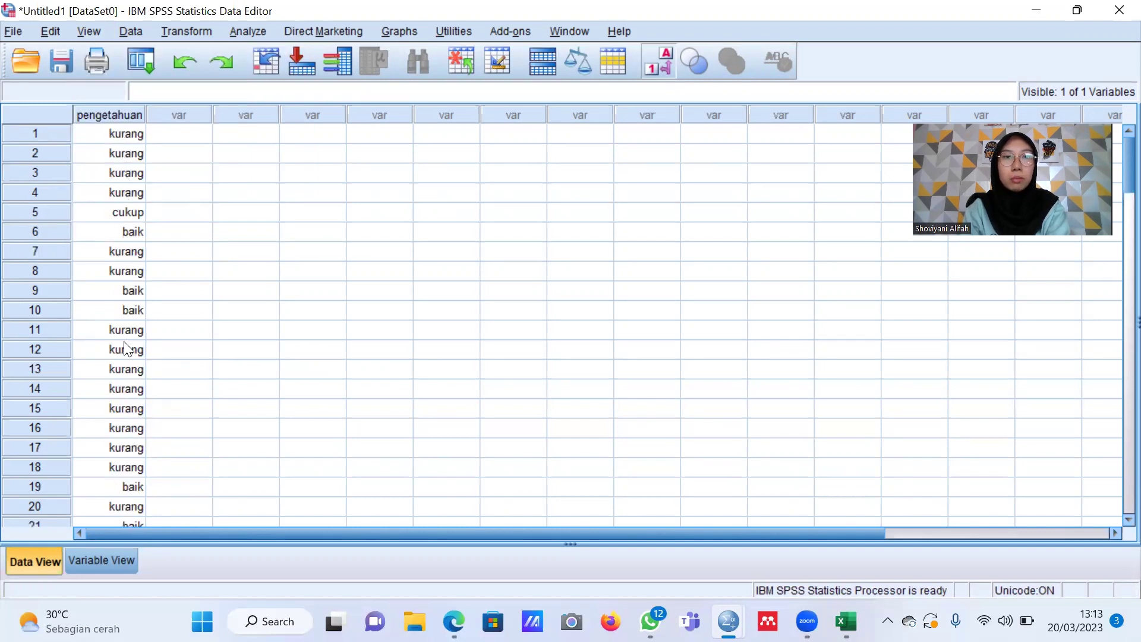
- Start a Frequencies analysis under descriptive statistics and add pengetahuan as the variable to analyse
{"action": "left_click", "coordinate": [251, 31]}
{"action": "mouse_move", "coordinate": [311, 73]}
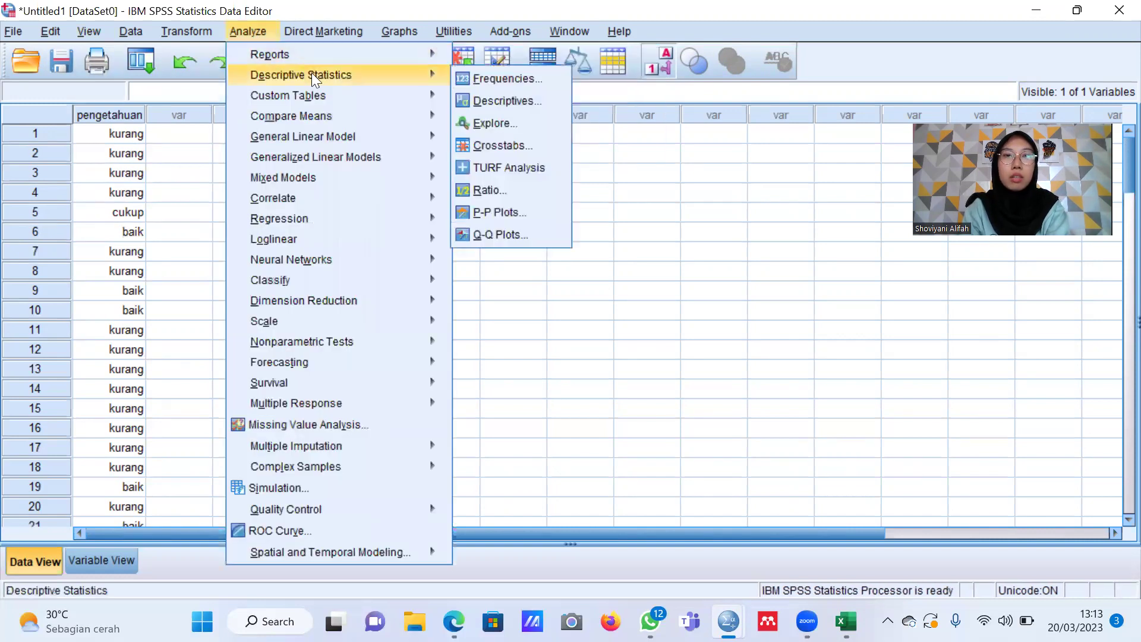
{"action": "left_click", "coordinate": [471, 78]}
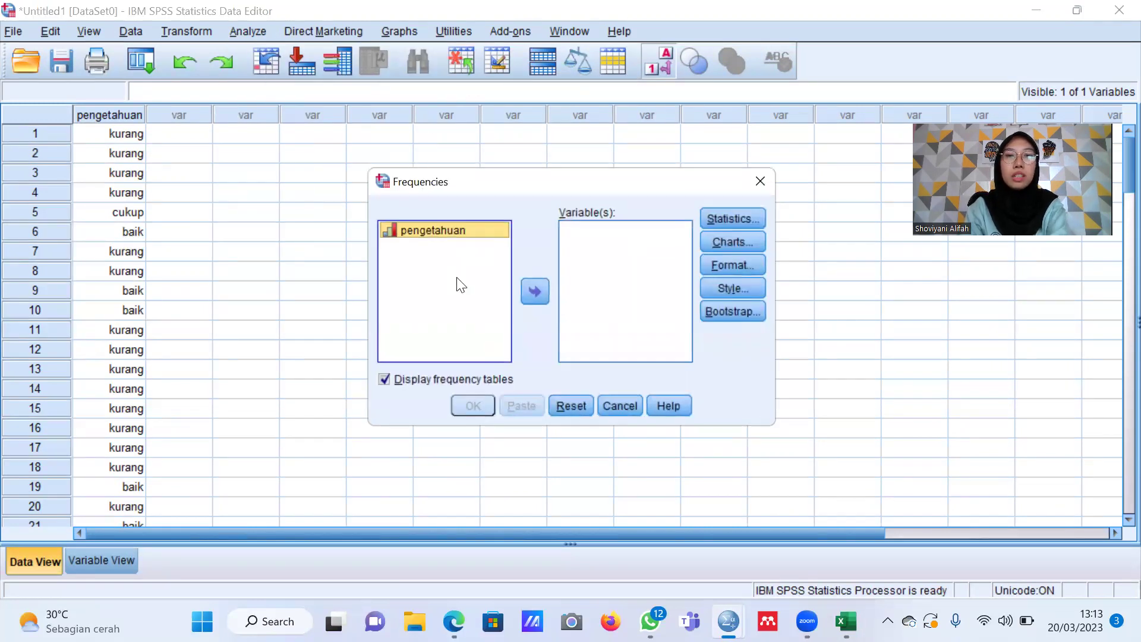
{"action": "left_click", "coordinate": [538, 291]}
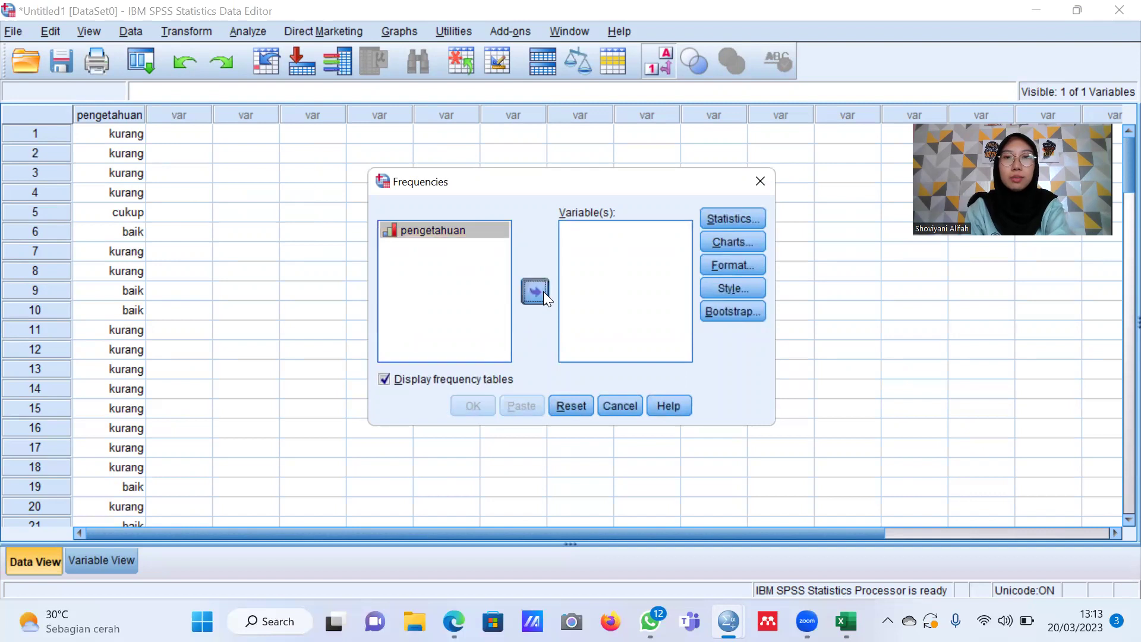
- Request quartiles, cut points for 10 equal groups, mean, median, mode, sum, skewness and kurtosis as the frequency statistics
{"action": "left_click", "coordinate": [731, 217]}
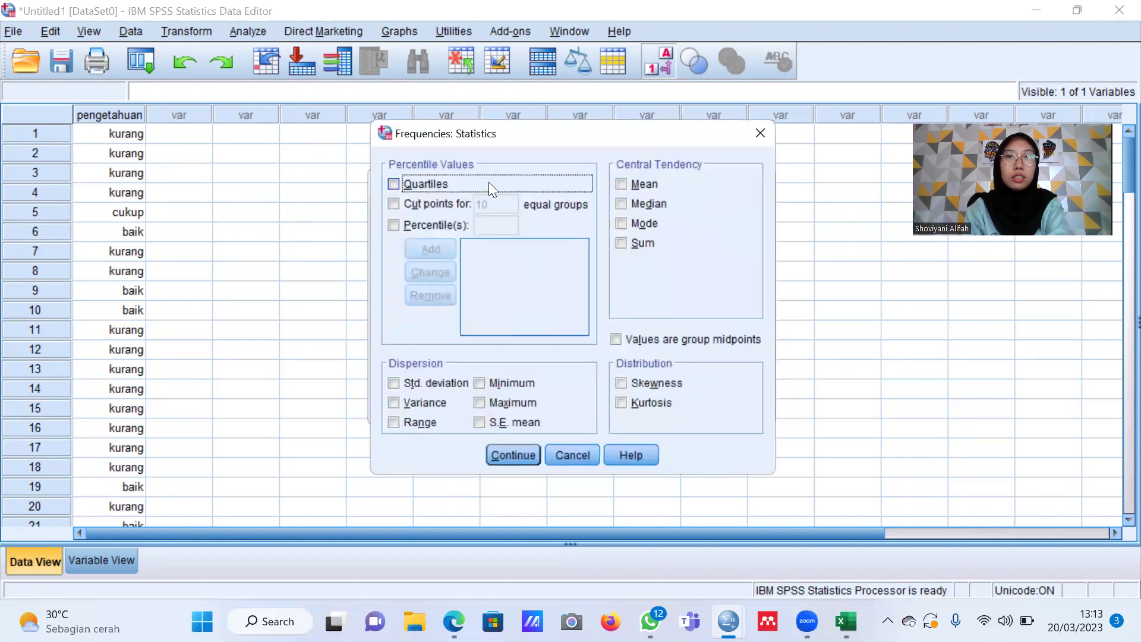
{"action": "left_click", "coordinate": [393, 204]}
{"action": "left_click", "coordinate": [621, 183]}
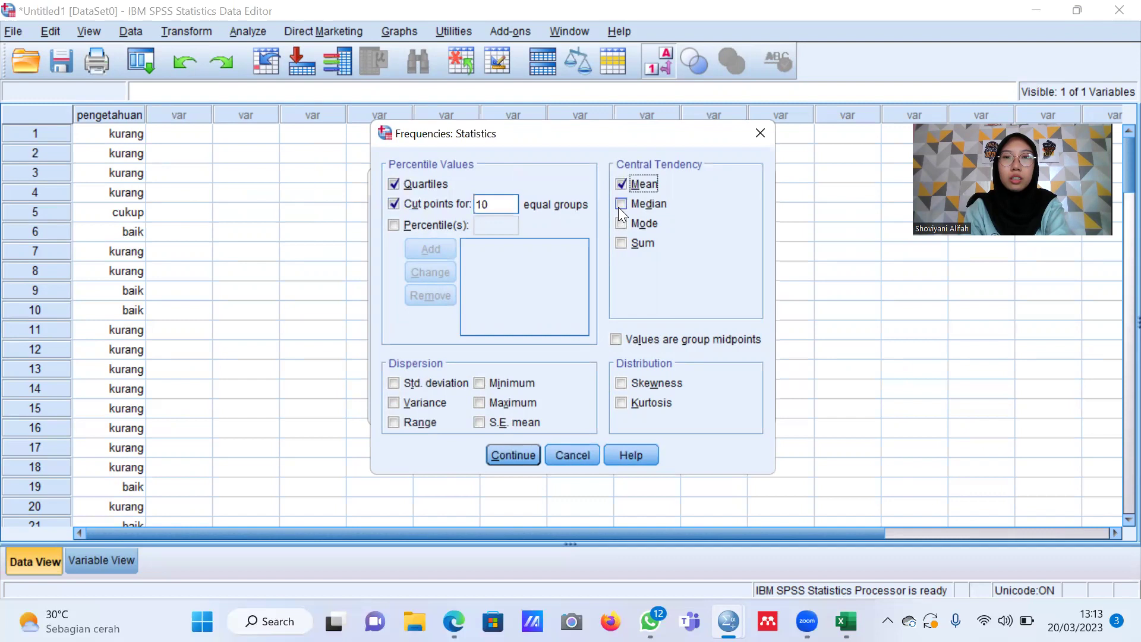
{"action": "left_click", "coordinate": [620, 224]}
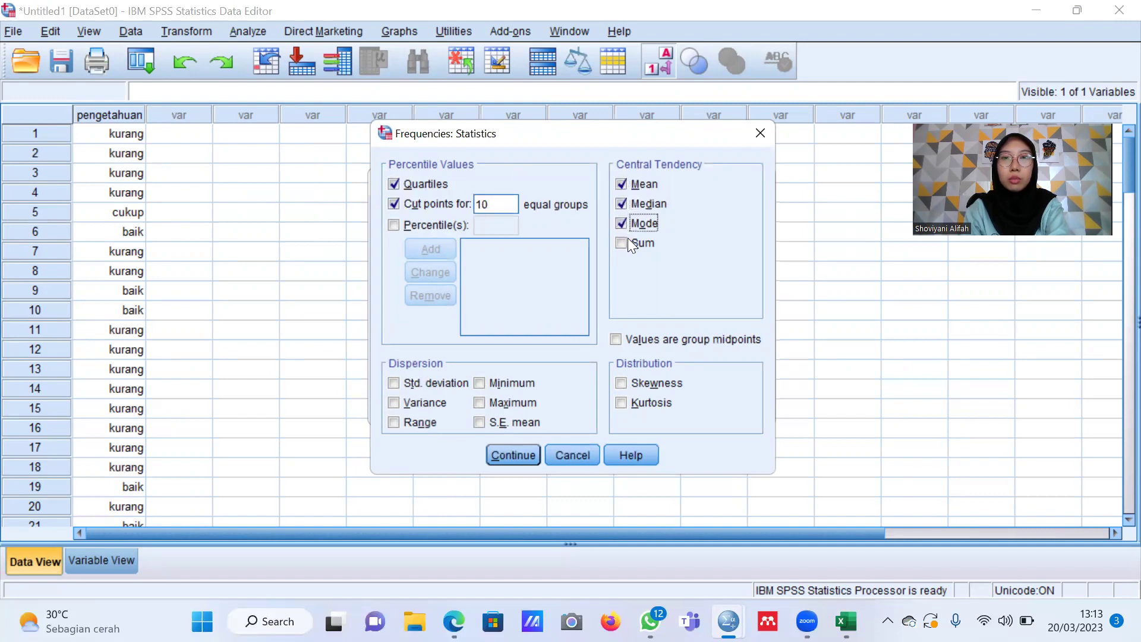
{"action": "left_click", "coordinate": [623, 380]}
{"action": "left_click", "coordinate": [624, 403]}
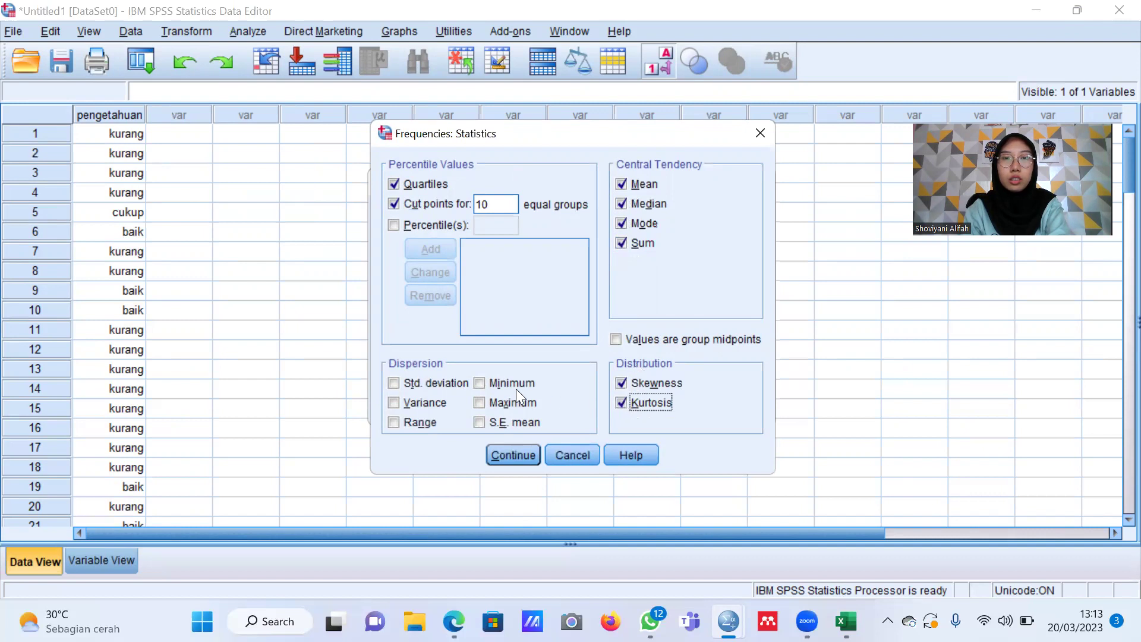
- Include the dispersion statistics minimum, maximum, S.E. mean, standard deviation, variance and range, and accept the statistics selection
{"action": "left_click", "coordinate": [476, 382]}
{"action": "left_click", "coordinate": [477, 401]}
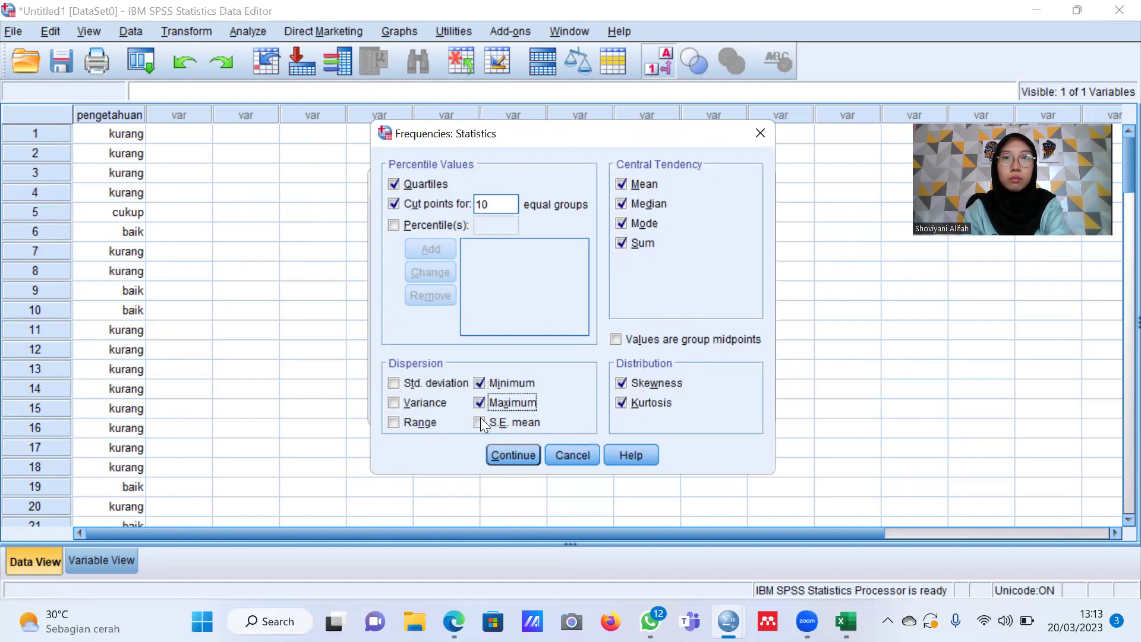
{"action": "left_click", "coordinate": [392, 382]}
{"action": "left_click", "coordinate": [392, 400]}
{"action": "left_click", "coordinate": [416, 422]}
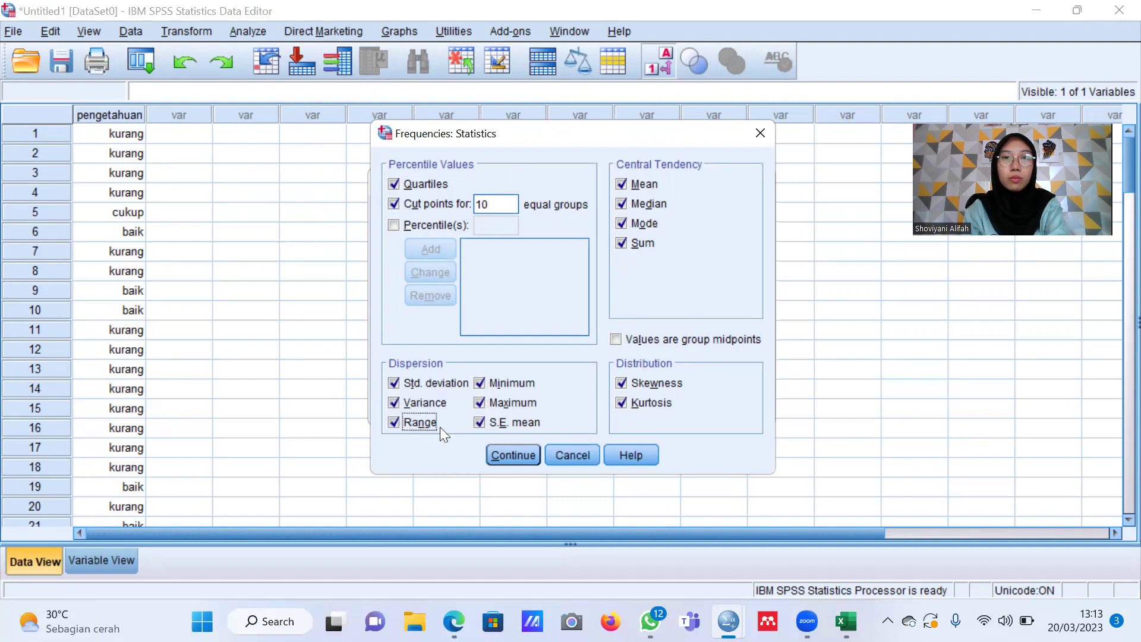
{"action": "left_click", "coordinate": [512, 454]}
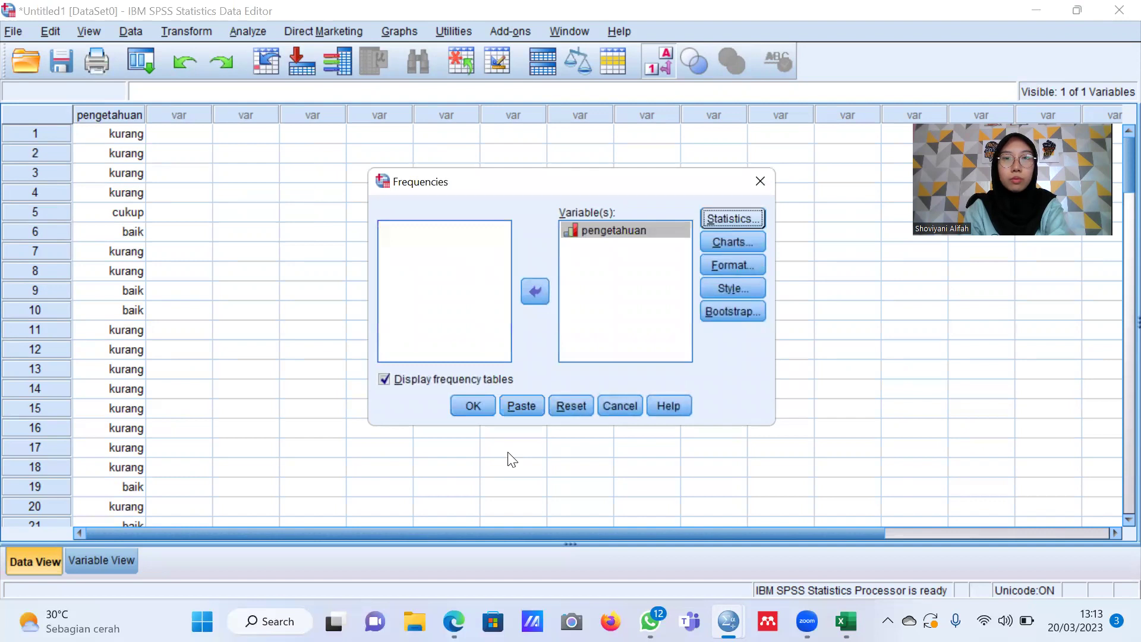
- Run the frequency analysis and review the Statistics table and the pengetahuan frequency table in the output
{"action": "left_click", "coordinate": [473, 406]}
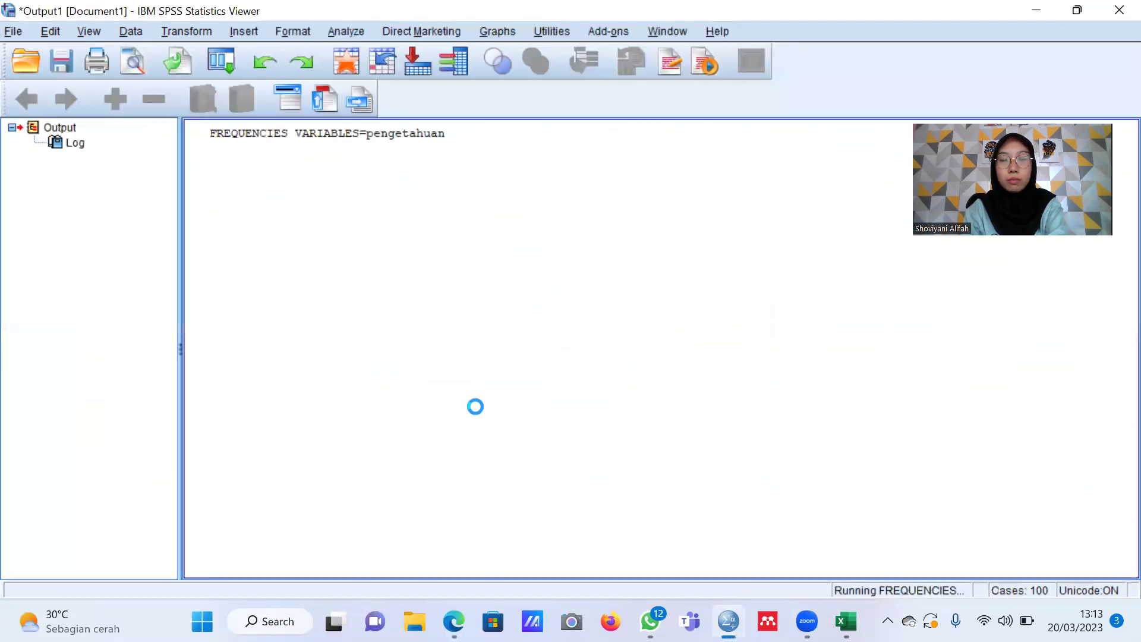
{"action": "mouse_move", "coordinate": [727, 618]}
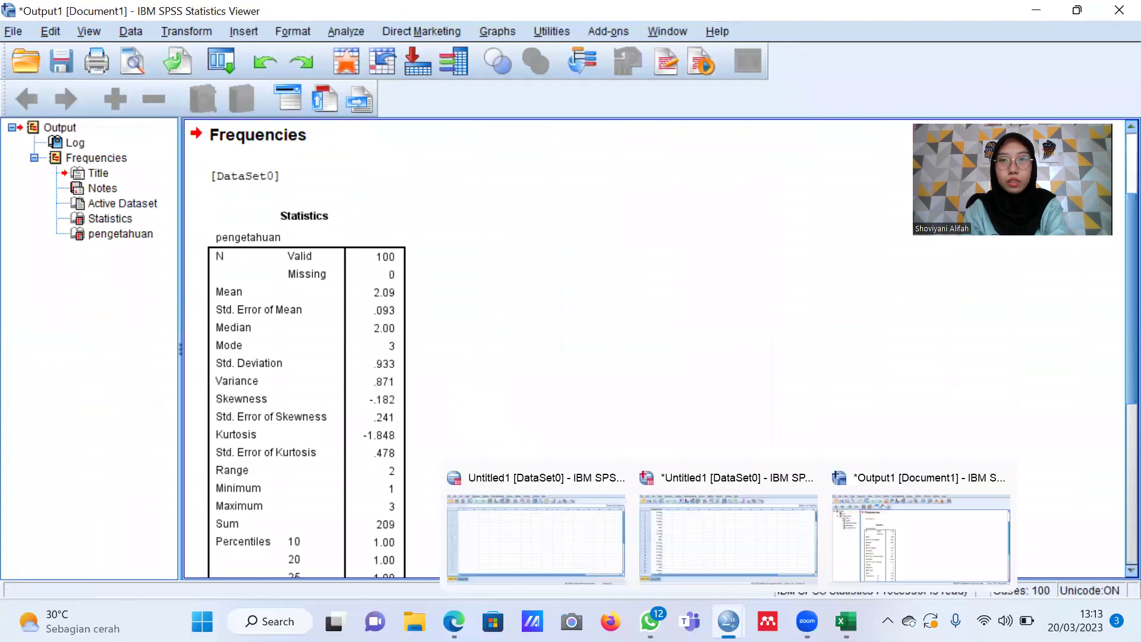
{"action": "left_click", "coordinate": [848, 555]}
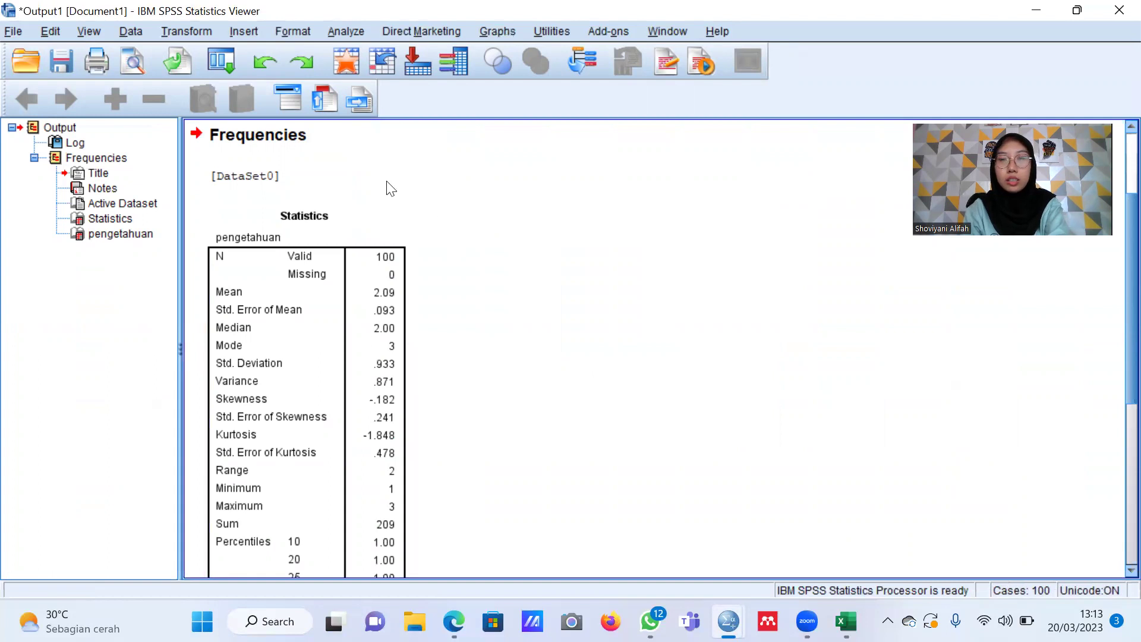
{"action": "scroll", "coordinate": [354, 205], "scroll_direction": "down", "scroll_amount": 3}
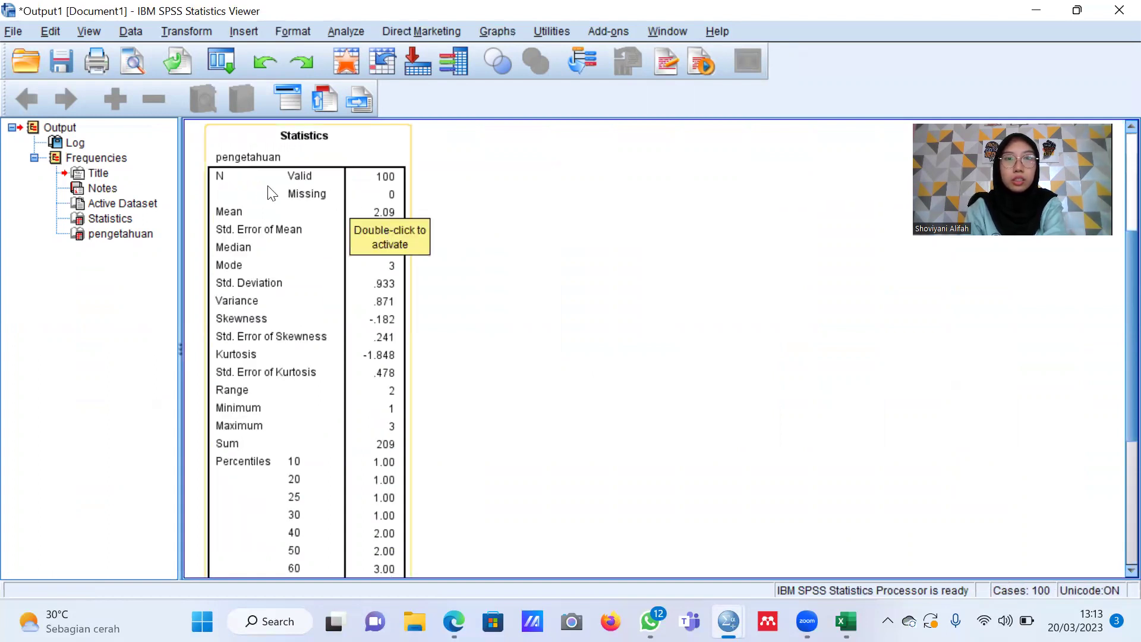
{"action": "scroll", "coordinate": [269, 232], "scroll_direction": "down", "scroll_amount": 10}
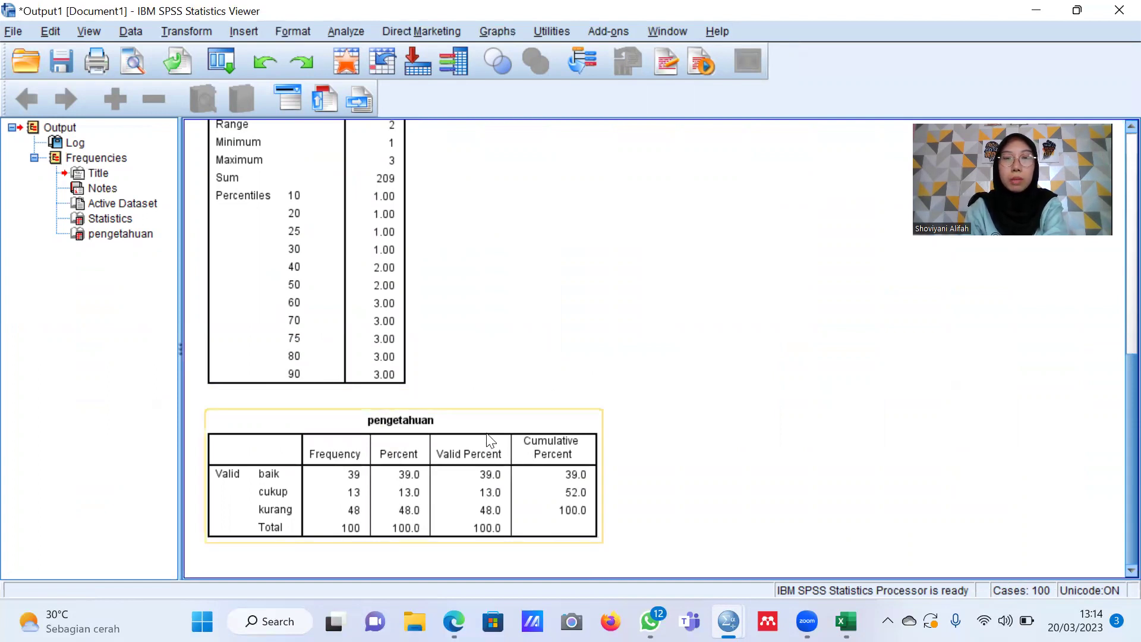
- Switch to the PDF in Edge to read the frequency interpretation guide on page 18, and return to the SPSS output
{"action": "mouse_move", "coordinate": [453, 621]}
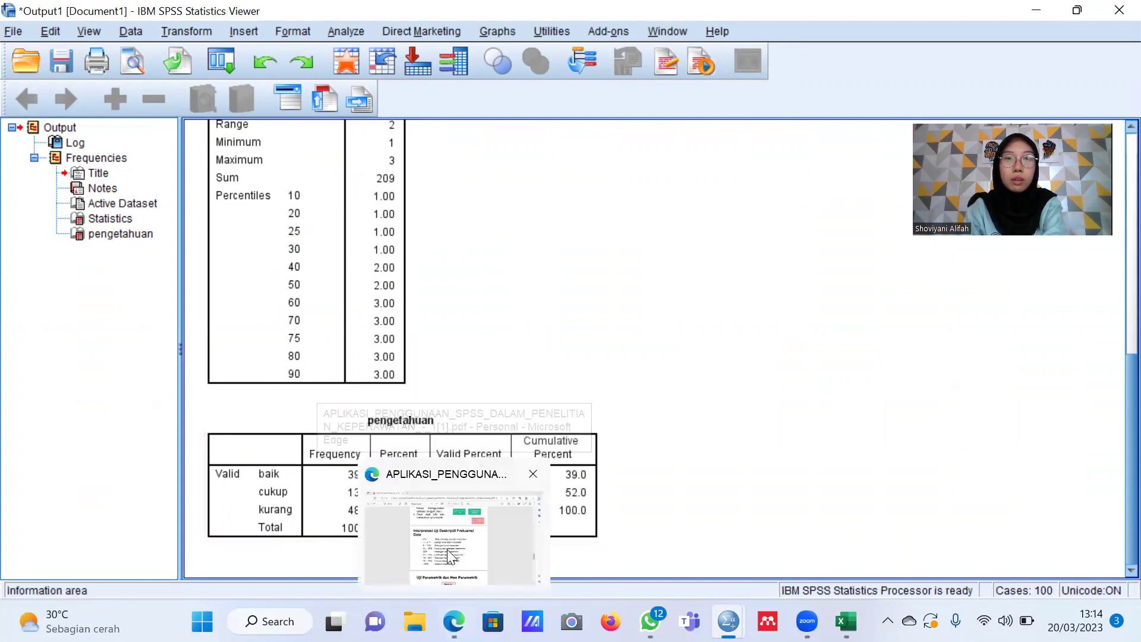
{"action": "left_click", "coordinate": [447, 535]}
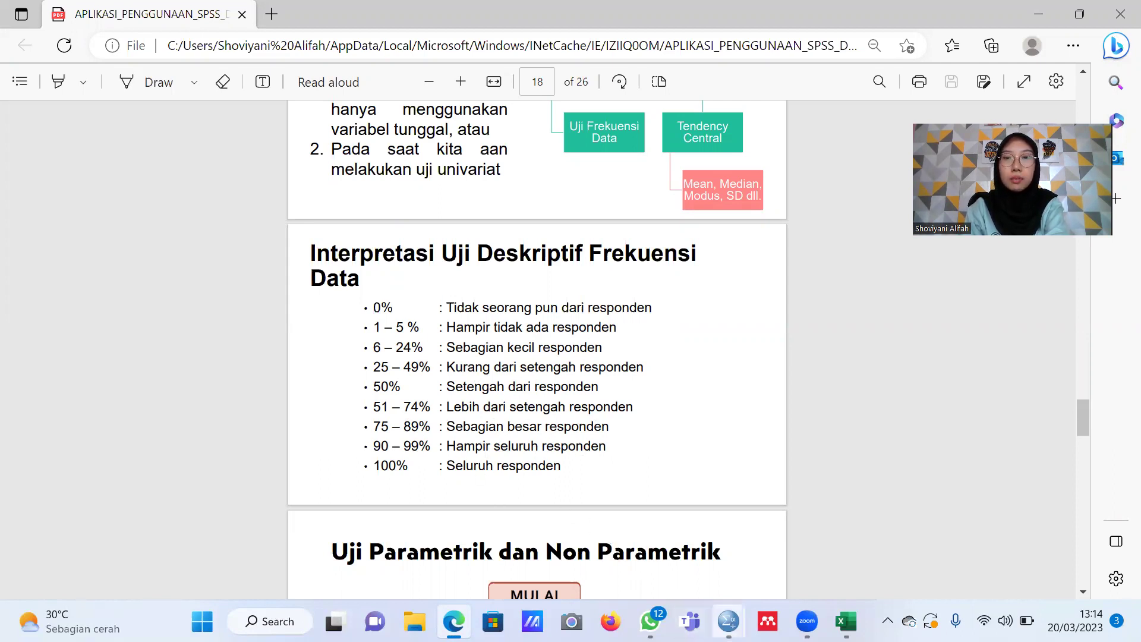
{"action": "mouse_move", "coordinate": [728, 621]}
{"action": "left_click", "coordinate": [841, 563]}
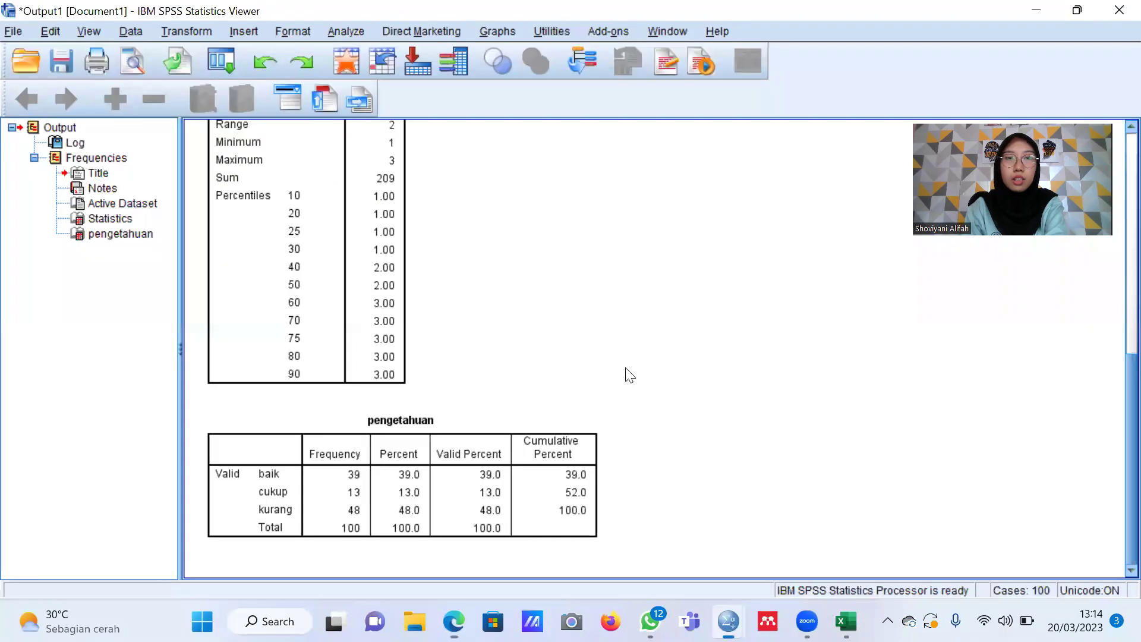